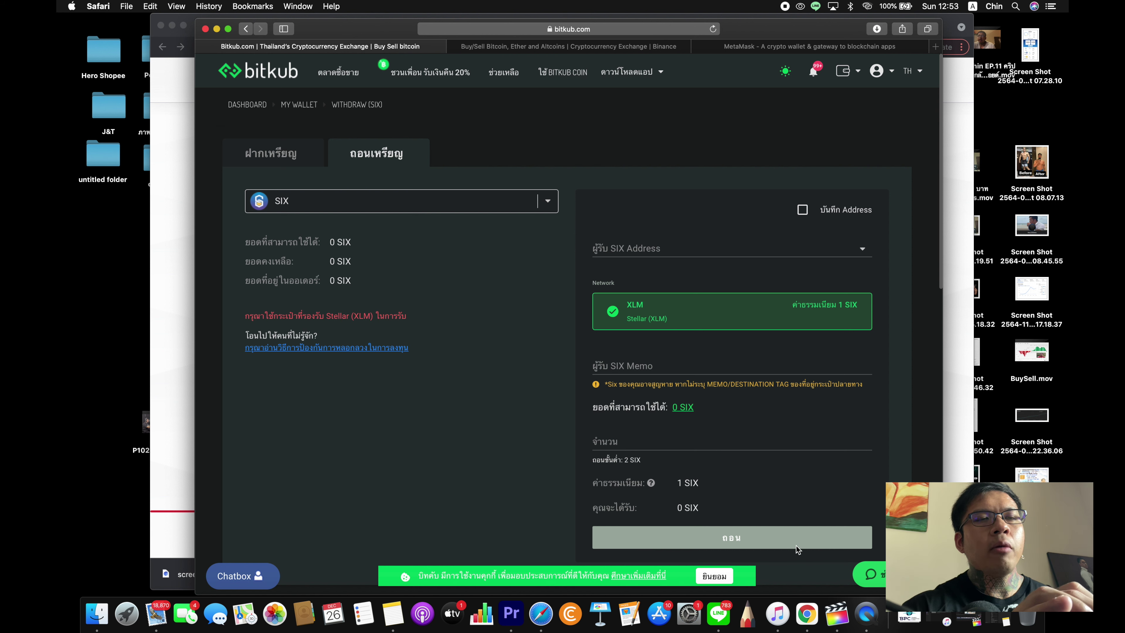
- Switch to the bridge.six.network tab, check its full web address, and open the extensions list
left_click(807, 614)
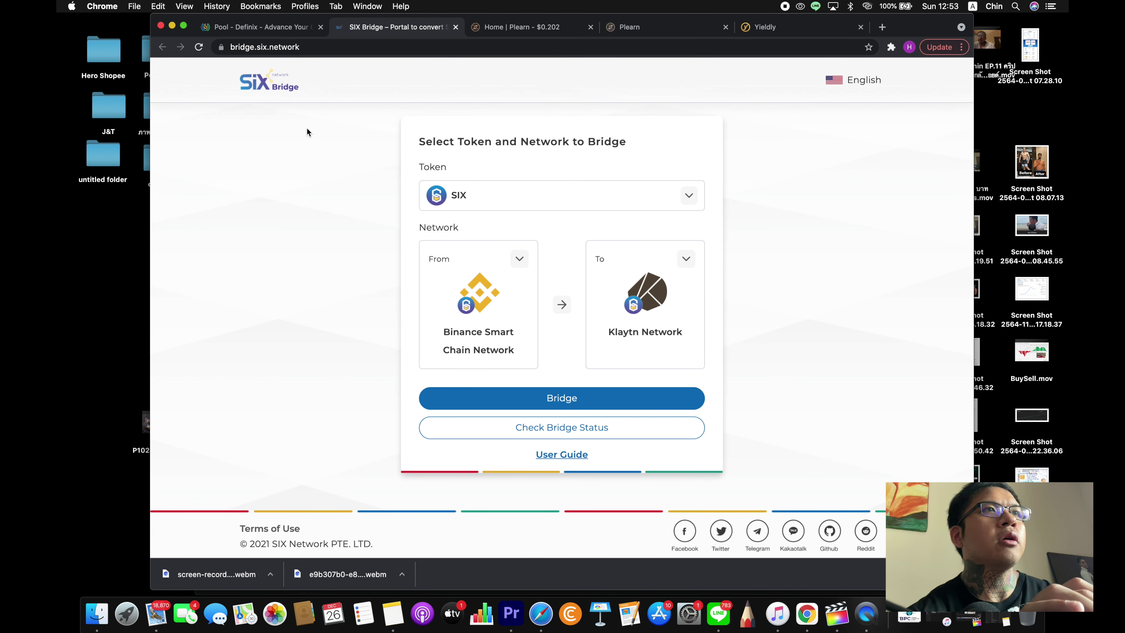
left_click(312, 46)
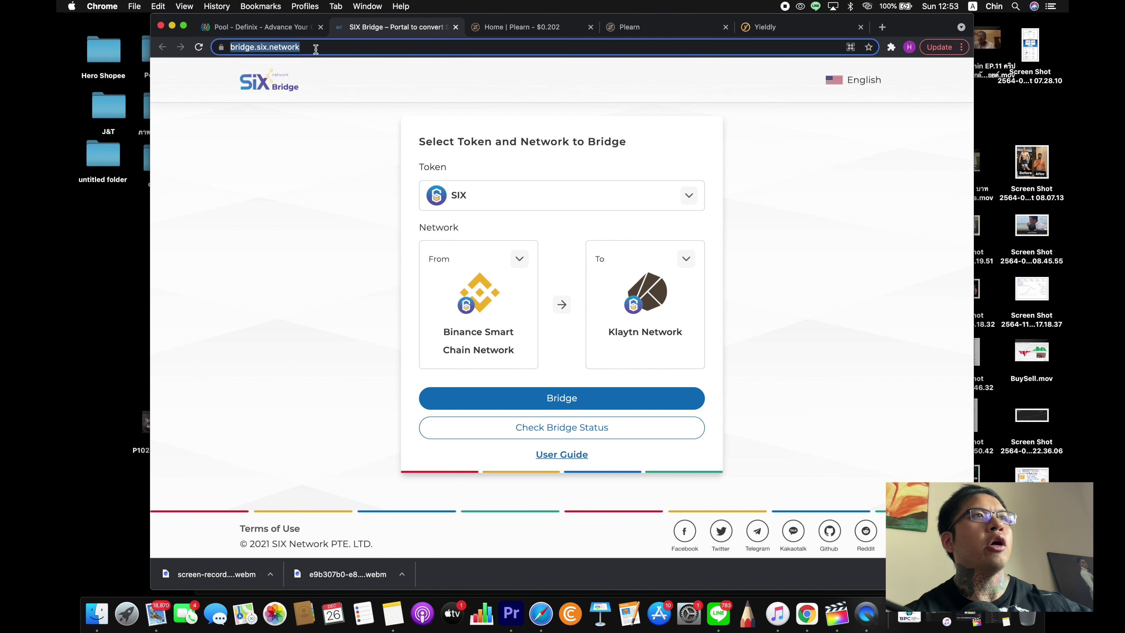
left_click(335, 47)
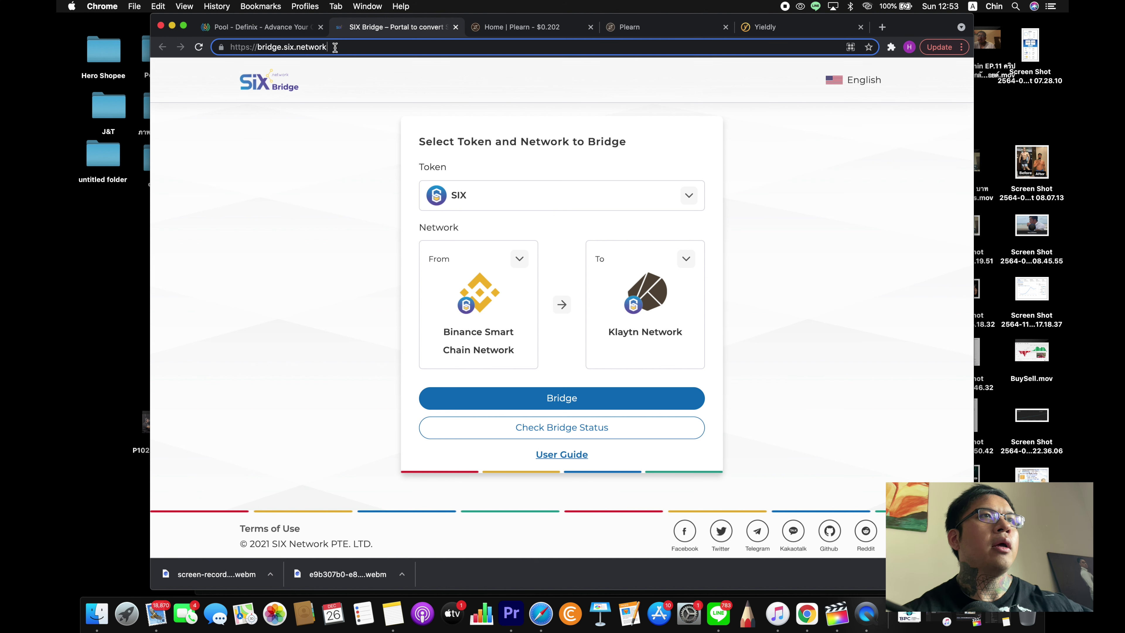
left_click(352, 150)
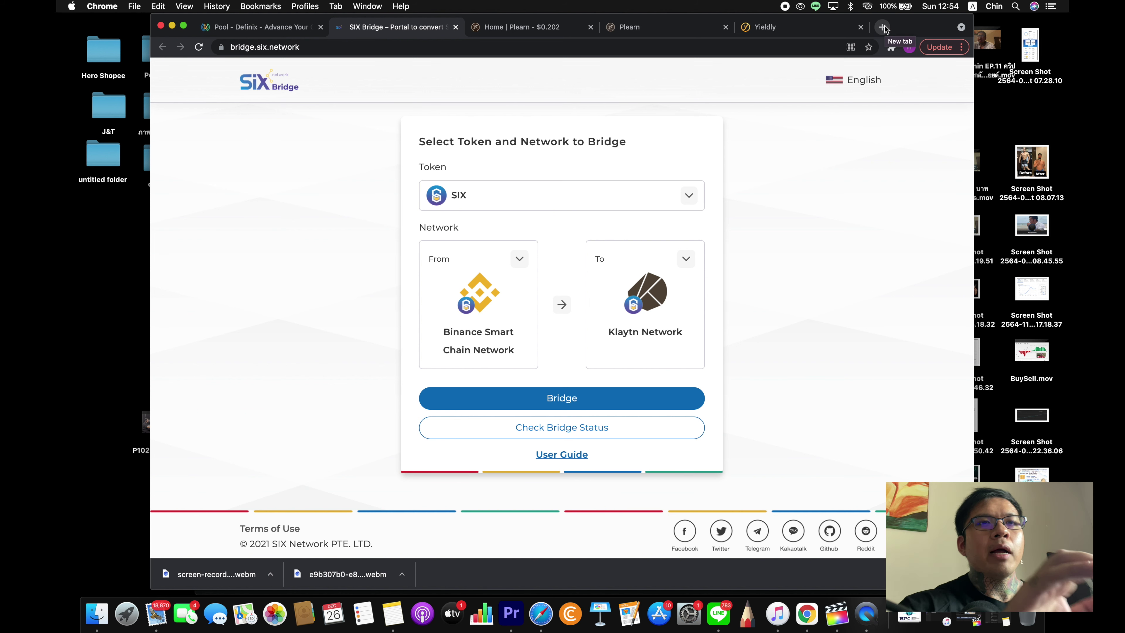
left_click(891, 48)
- Open MetaMask and look through its account options and network list
left_click(815, 126)
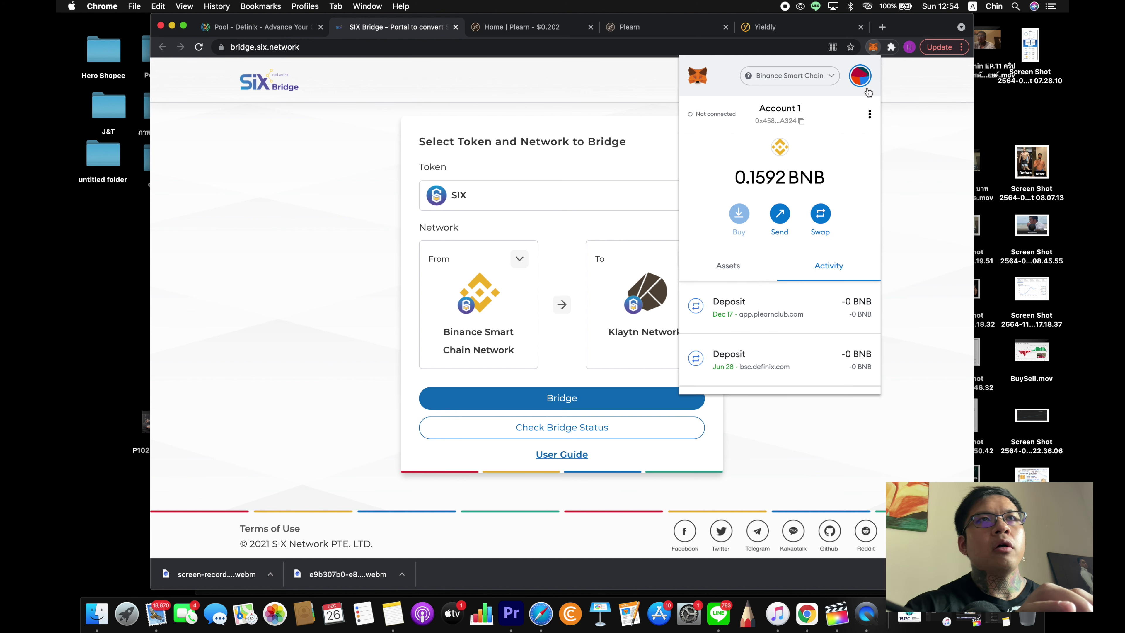
left_click(868, 115)
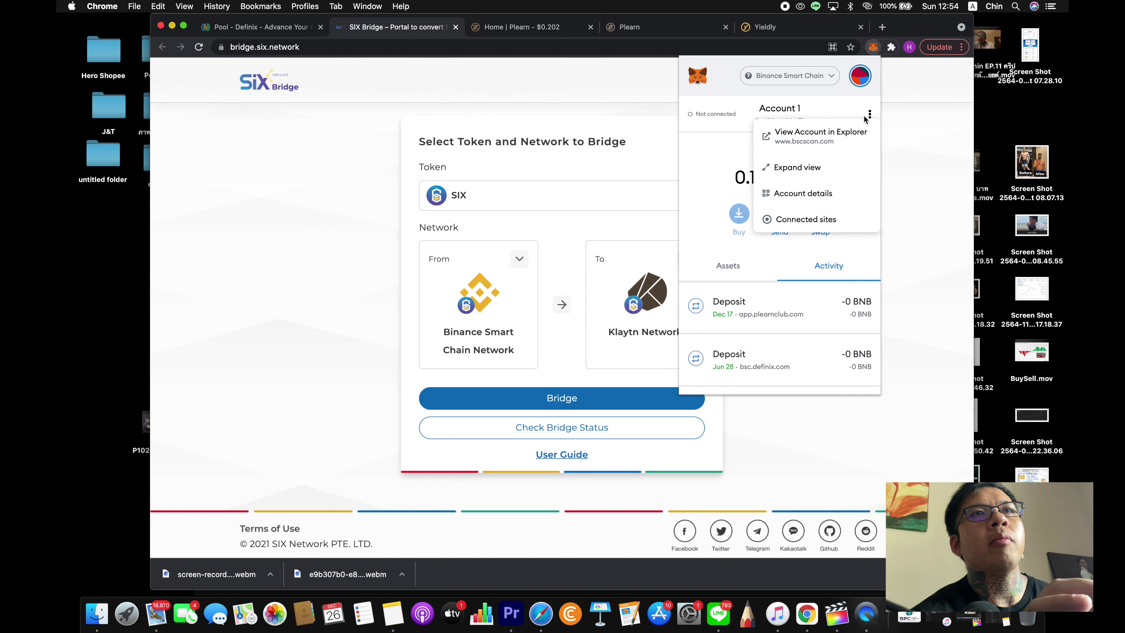
left_click(825, 89)
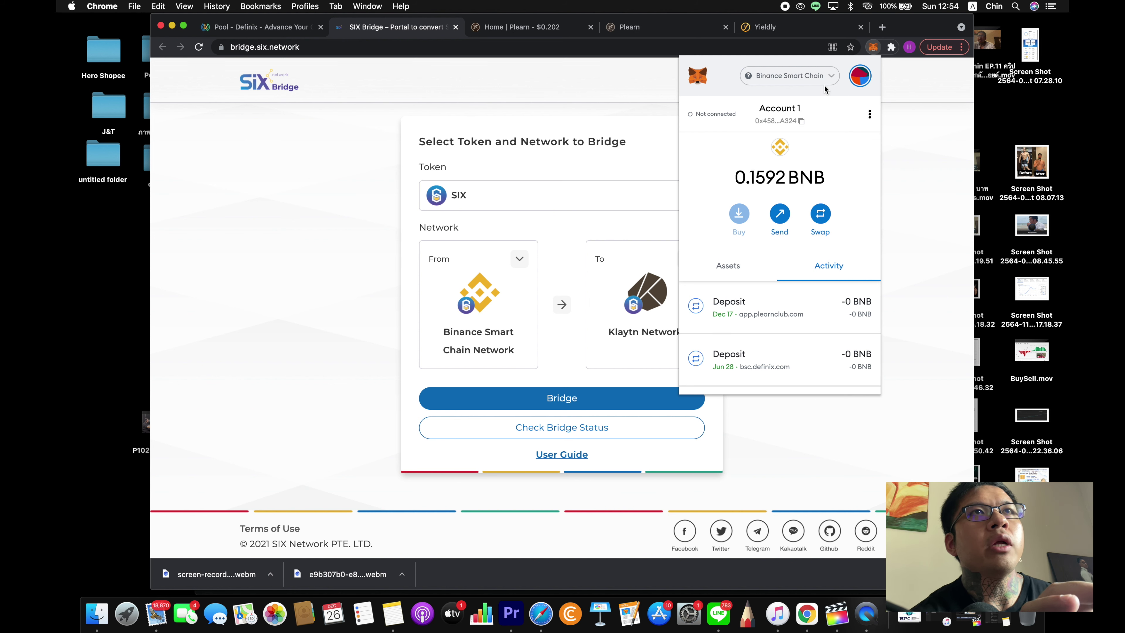
left_click(826, 77)
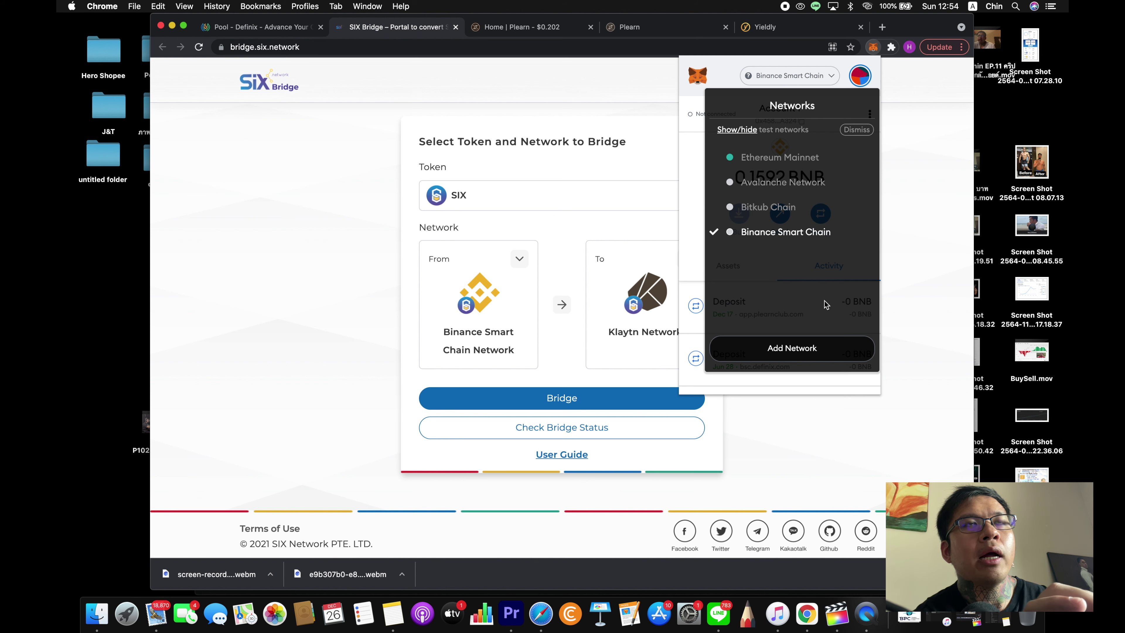
left_click(831, 76)
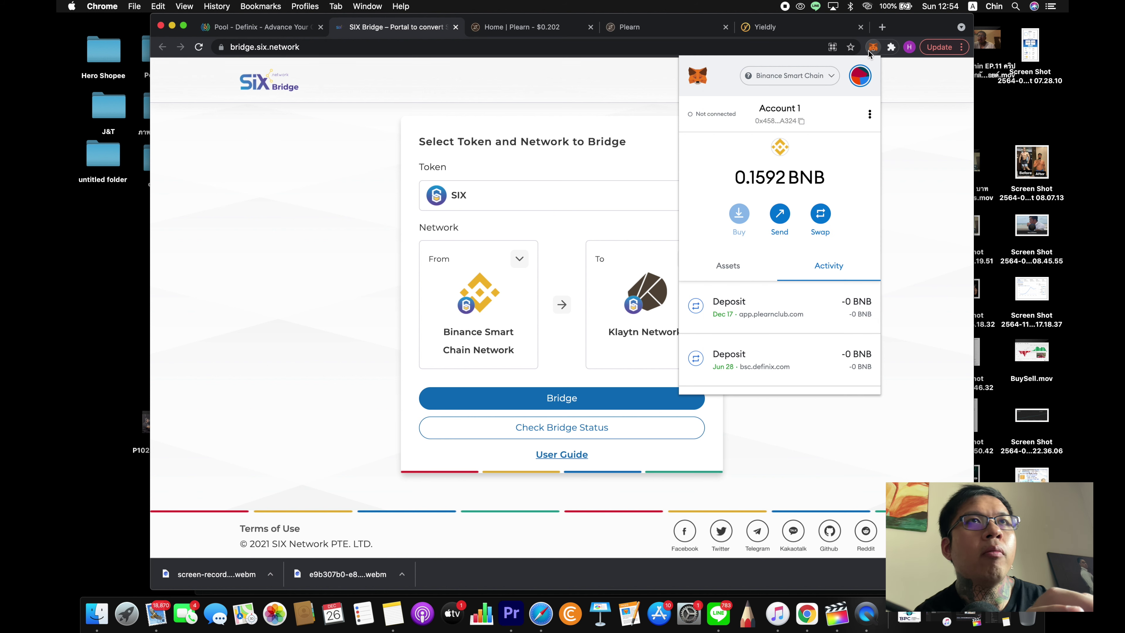
left_click(822, 78)
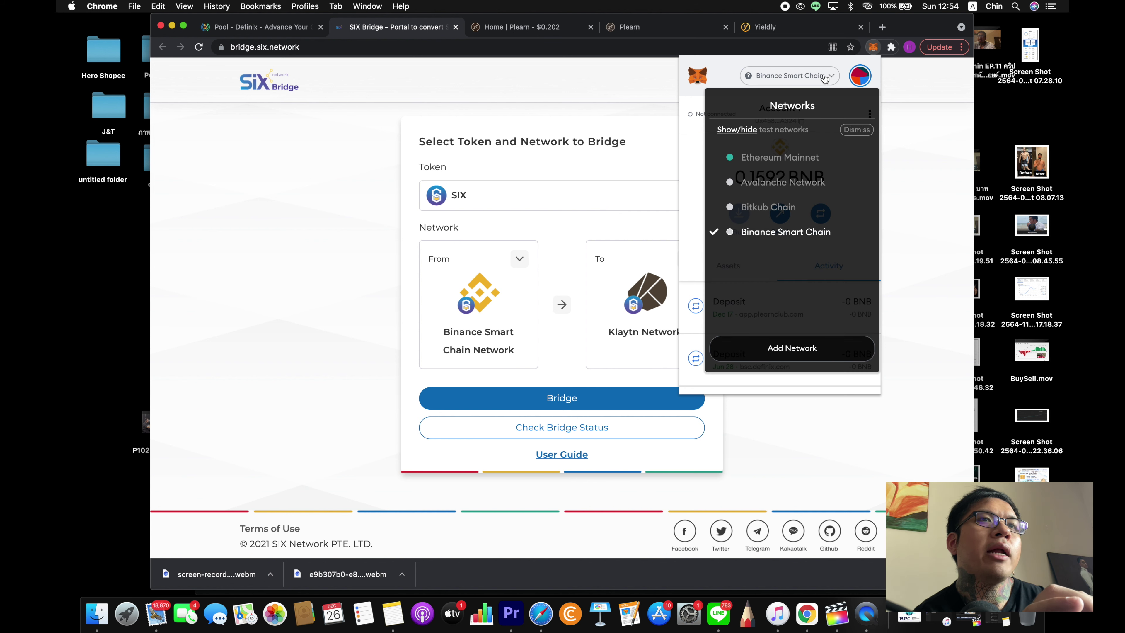
- Start adding a custom network and step through the empty RPC URL, Chain ID and Symbol fields
left_click(800, 350)
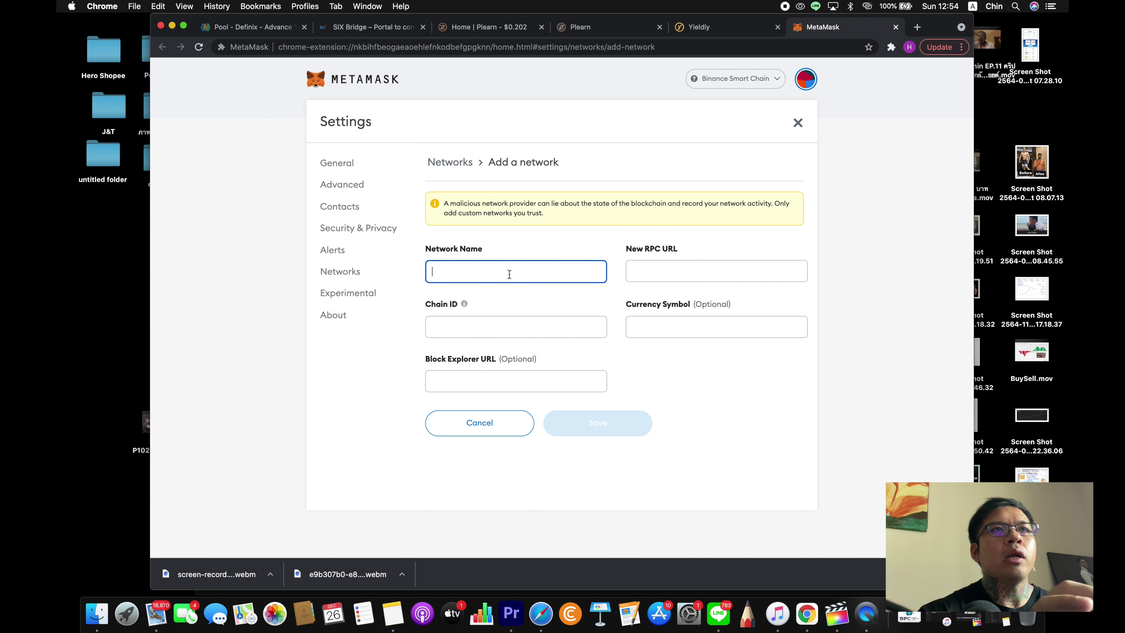
left_click(664, 266)
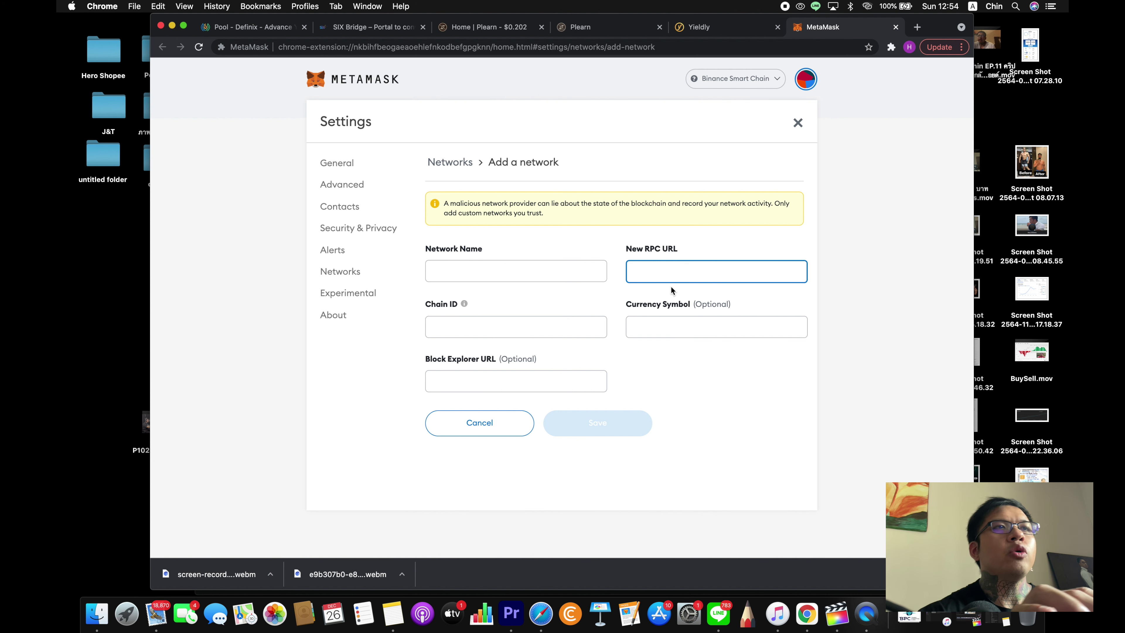
left_click(516, 336)
left_click(689, 330)
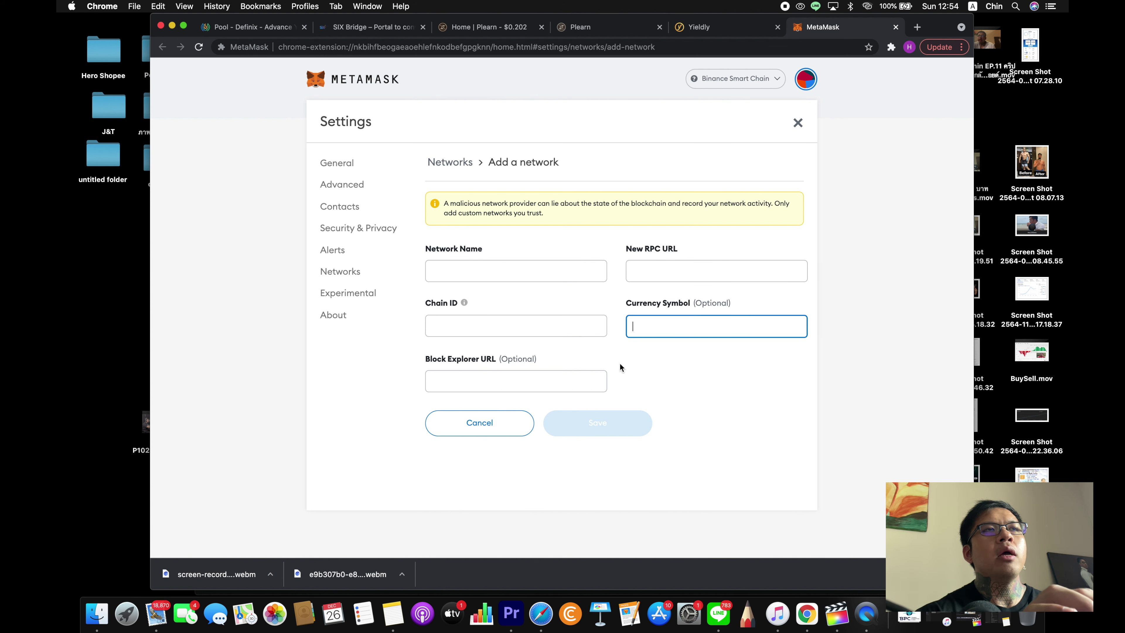
left_click(620, 366)
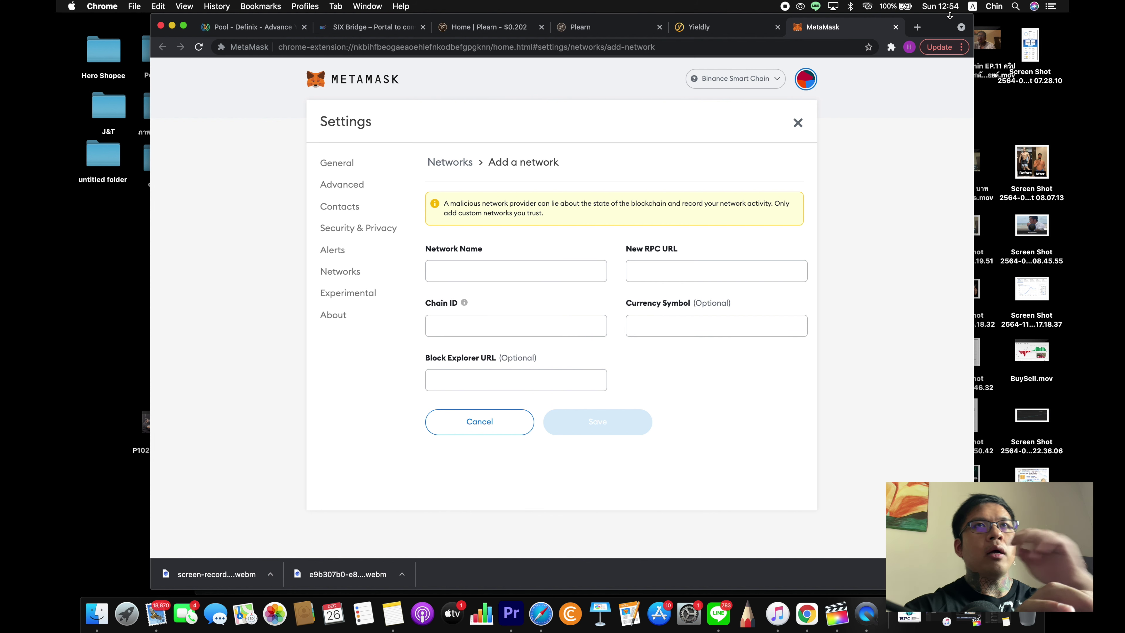
- Google 'add binance smart chain to metamask' in a new tab and open the Binance Academy guide
left_click(917, 28)
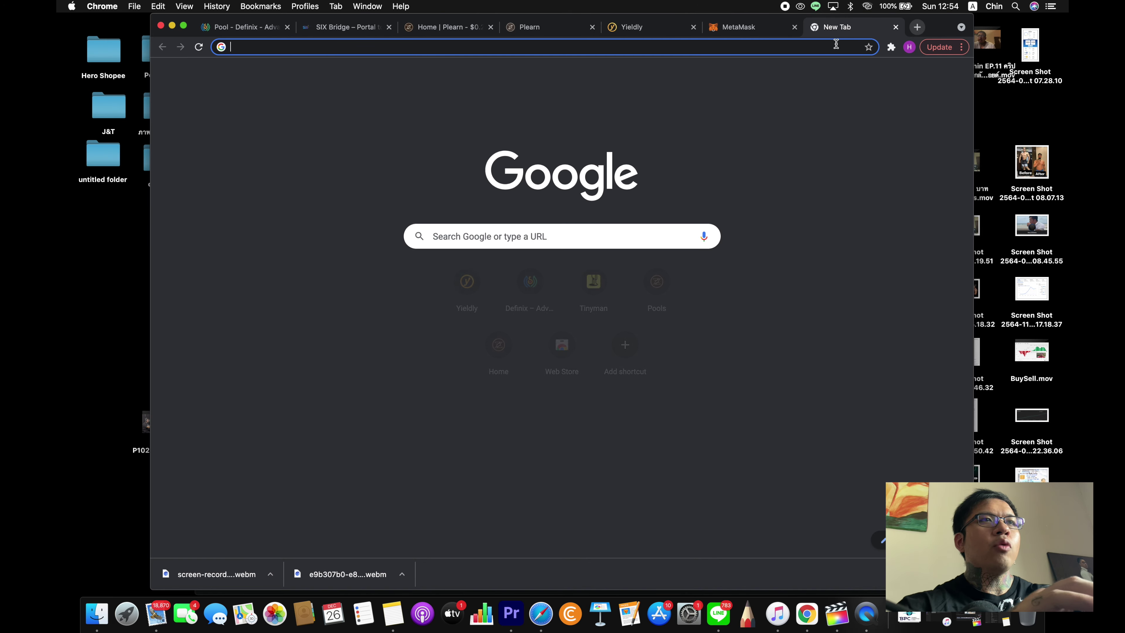
left_click(561, 235)
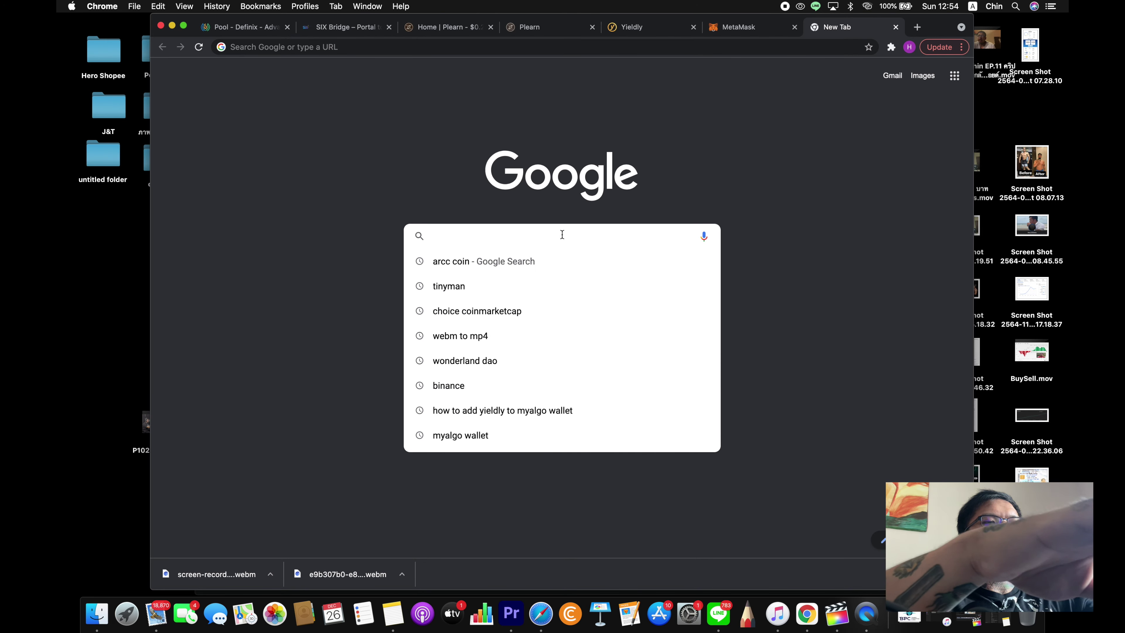
type("add binanc")
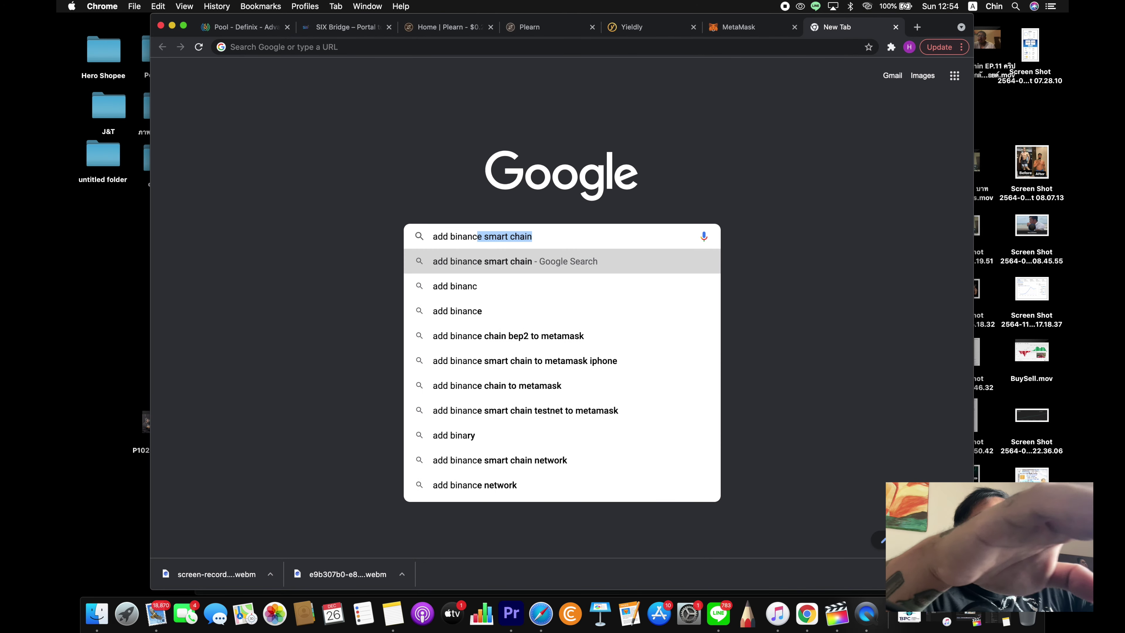
type("e")
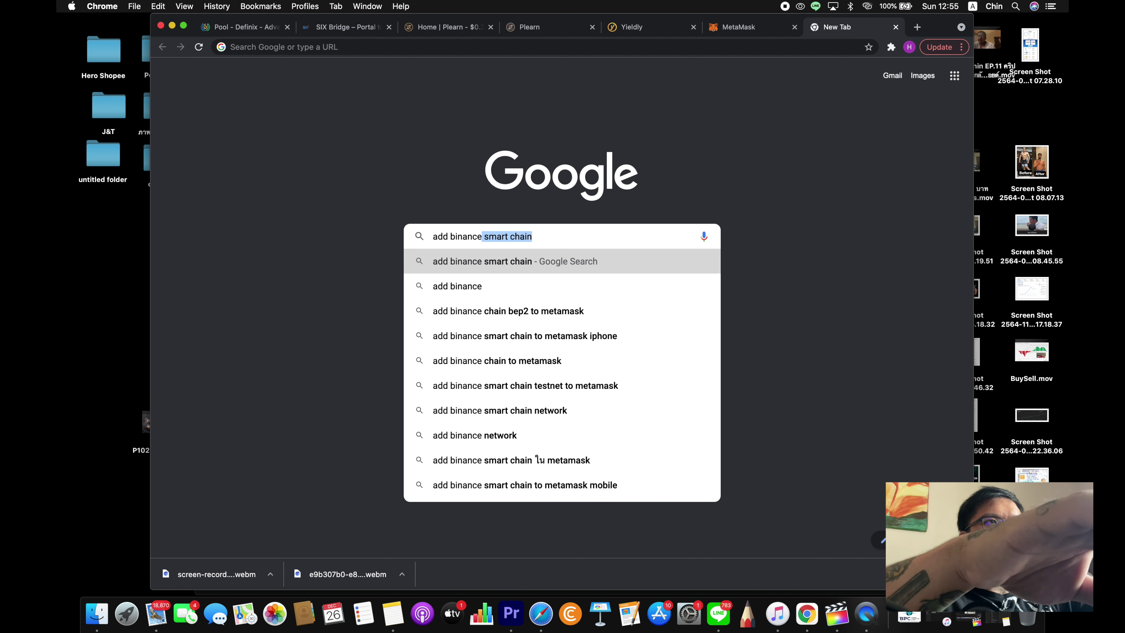
key("Right")
type("to met")
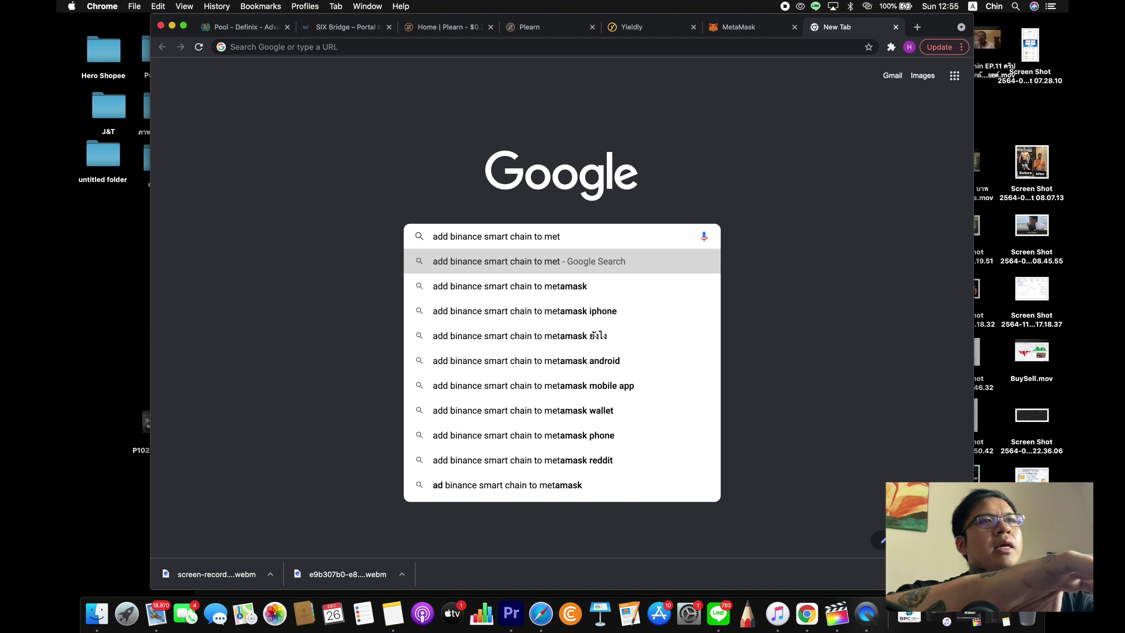
left_click(551, 286)
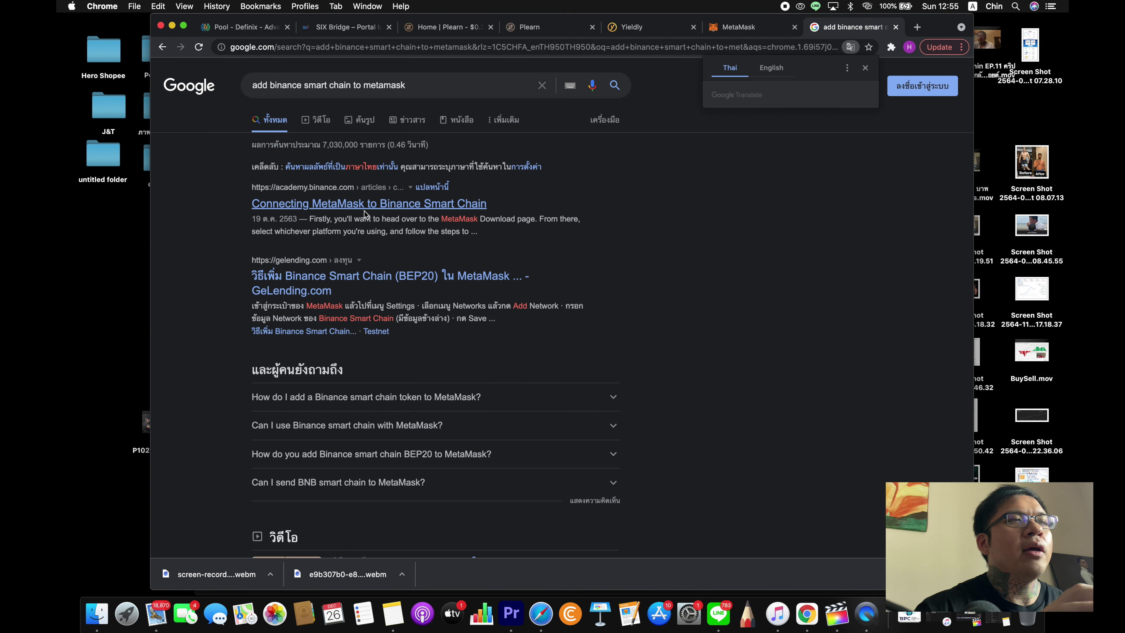
left_click_drag(310, 208, 308, 208)
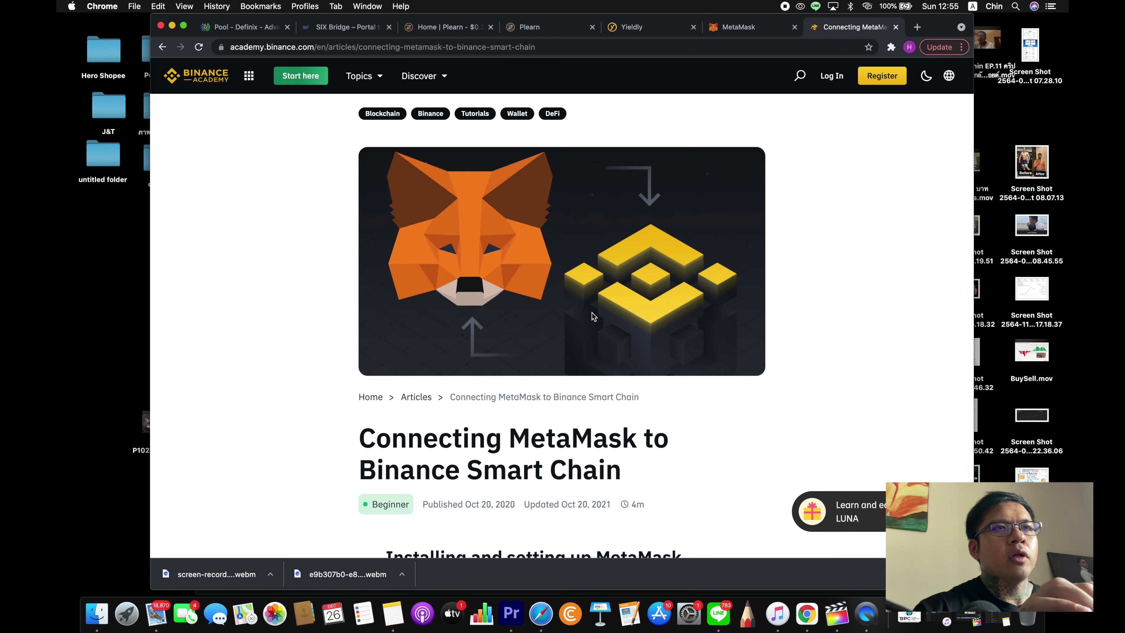
- Scroll the Binance Academy article down to the Smart Chain Mainnet network parameters
scroll(695, 476, "down", 6)
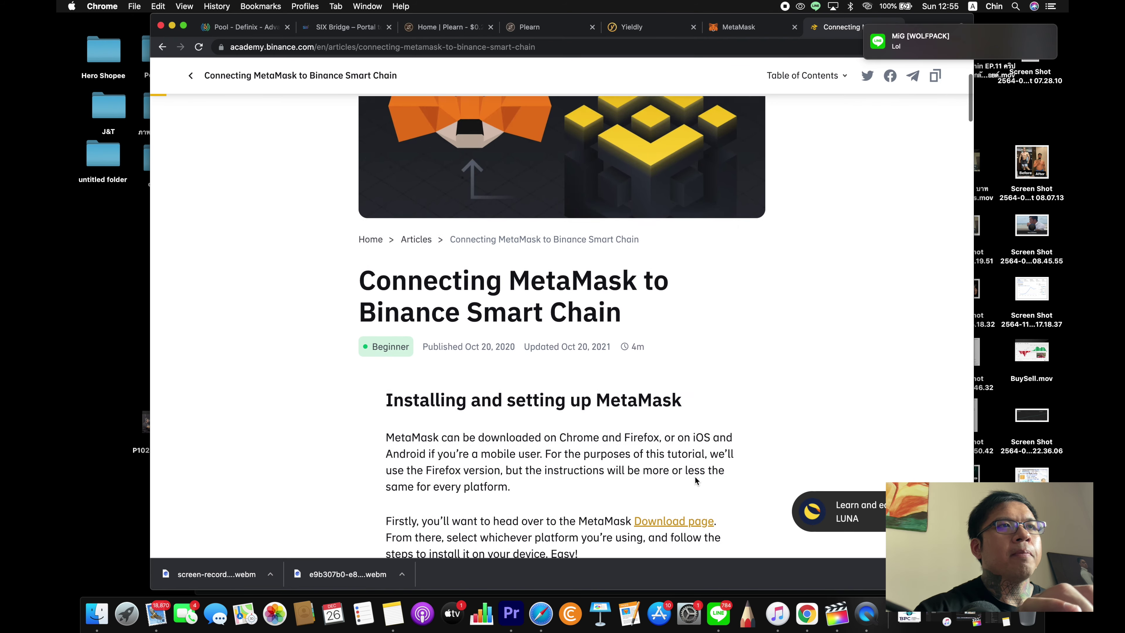
scroll(695, 477, "down", 15)
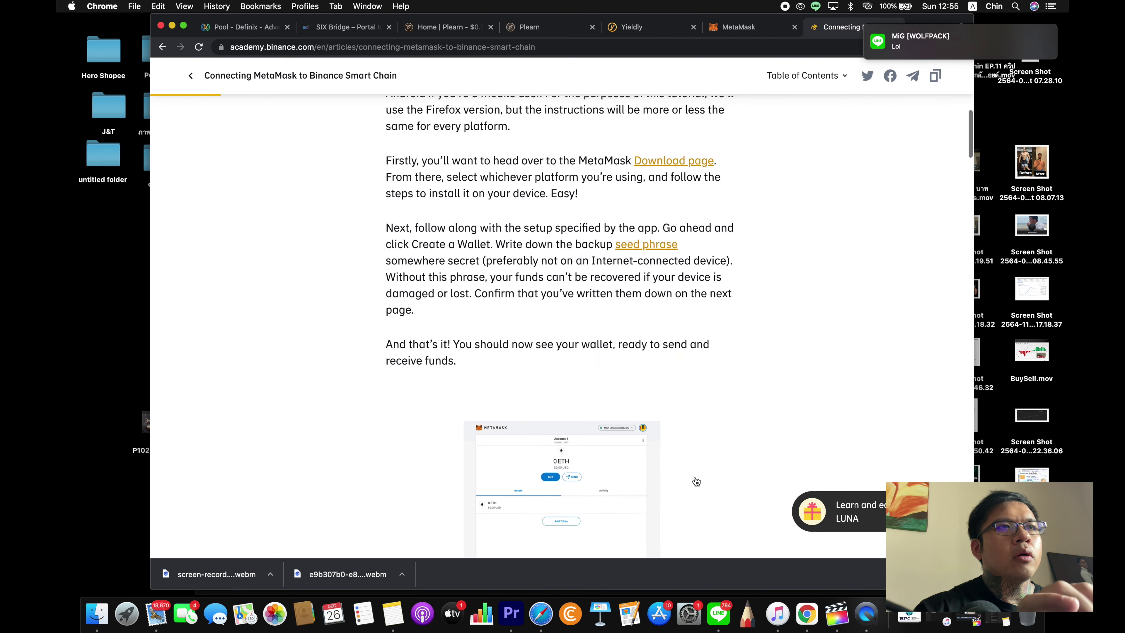
scroll(695, 476, "down", 15)
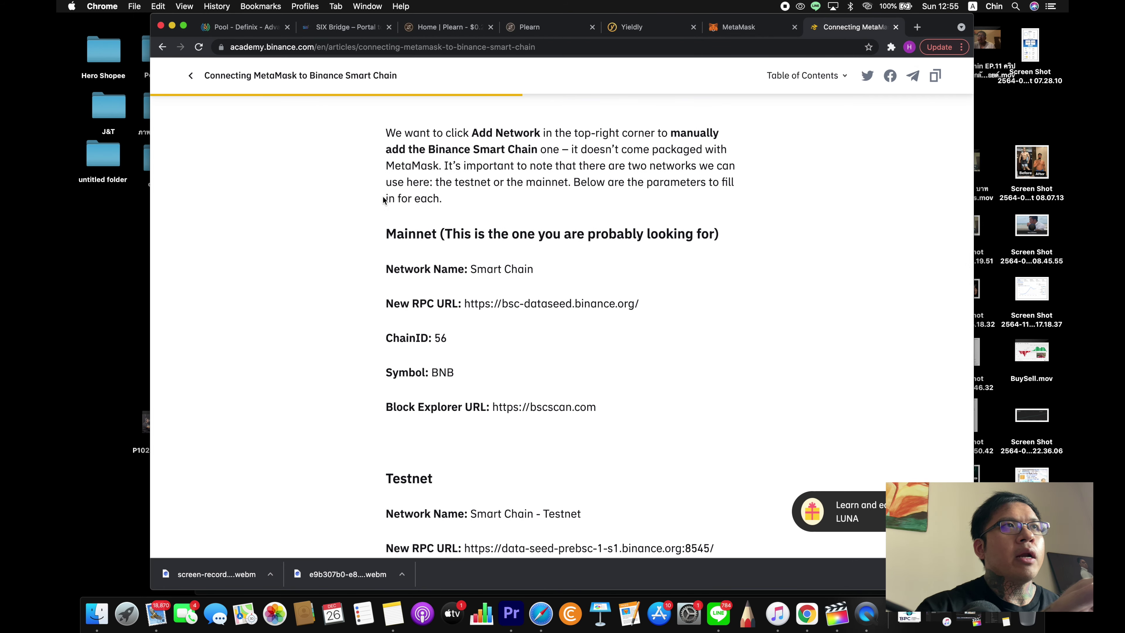
left_click(416, 45)
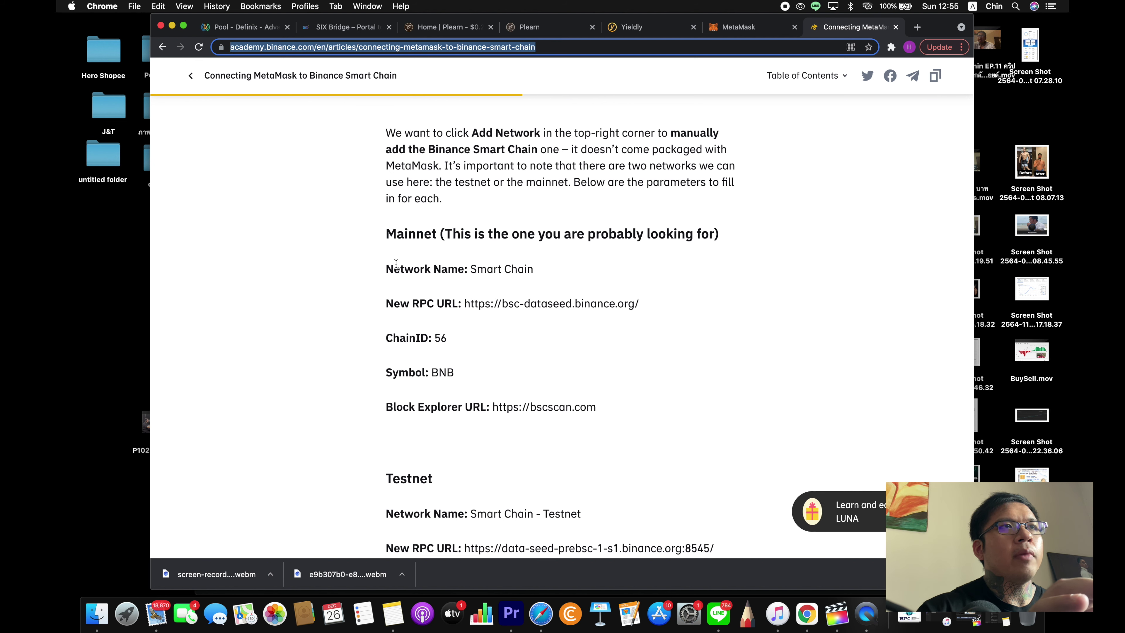
left_click(383, 267)
left_click_drag(390, 236, 646, 432)
left_click(647, 434)
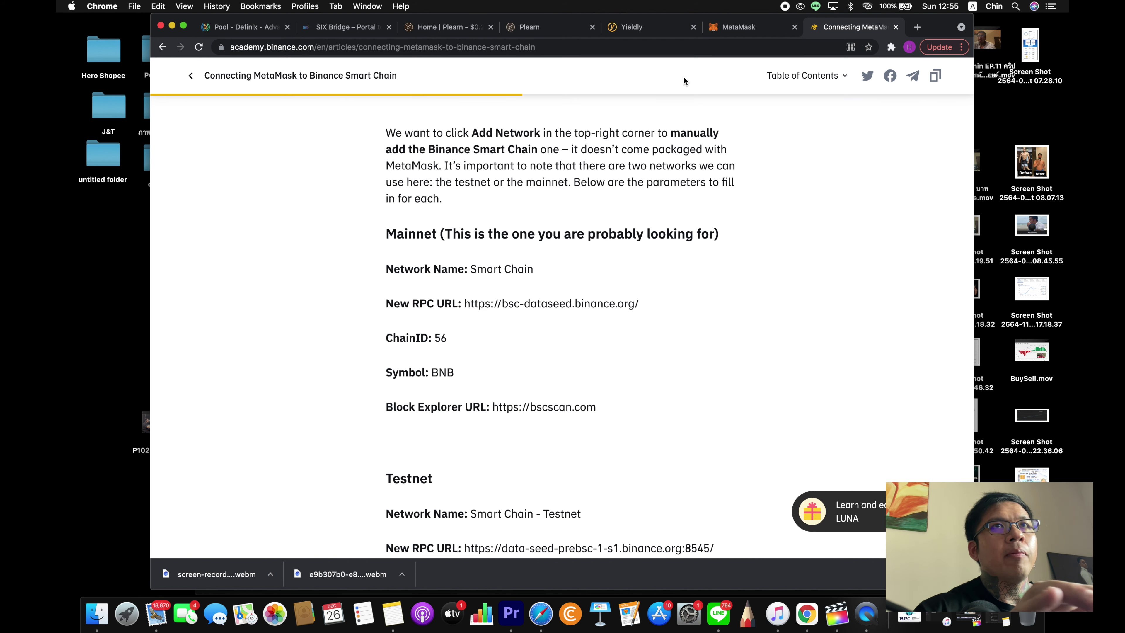
- Open a new MetaMask Add a network form from the extensions menu
left_click(891, 47)
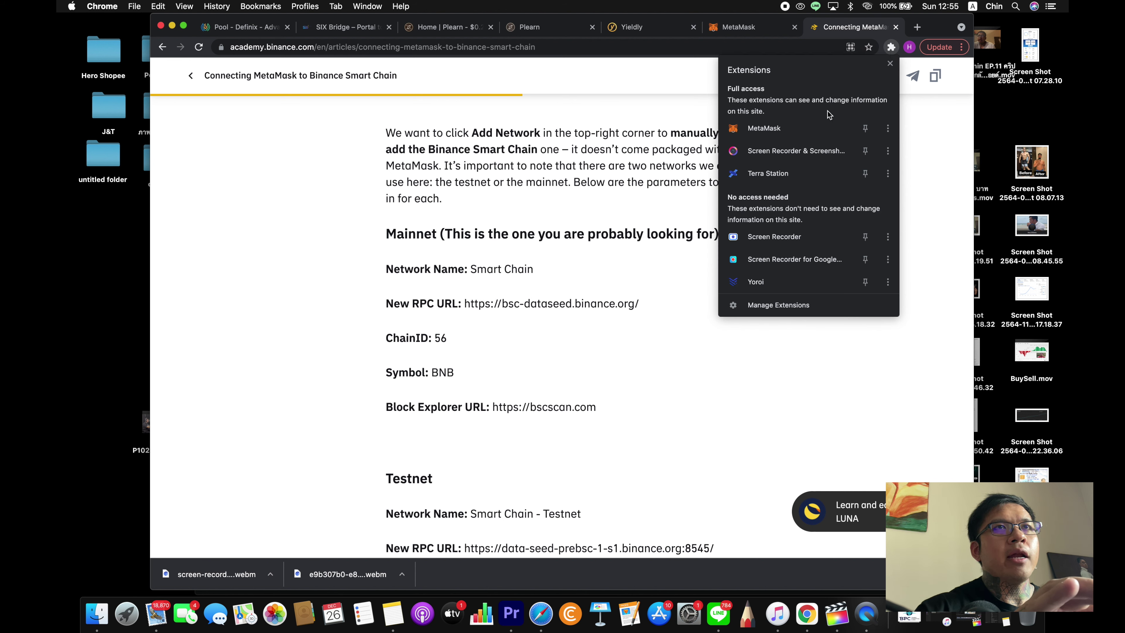
left_click(810, 128)
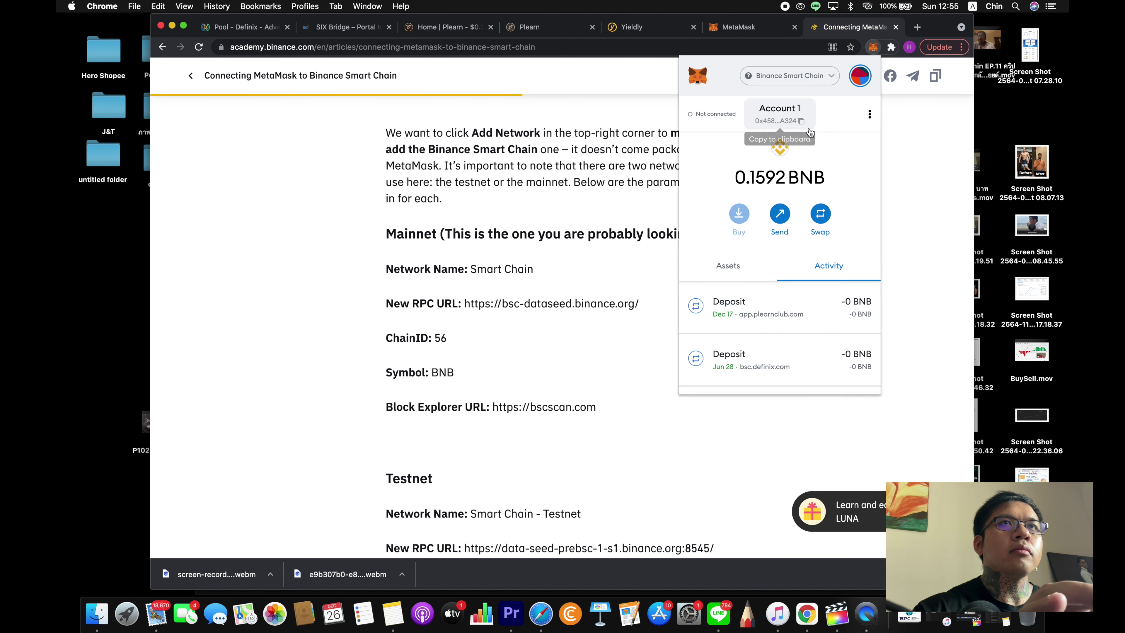
left_click(814, 76)
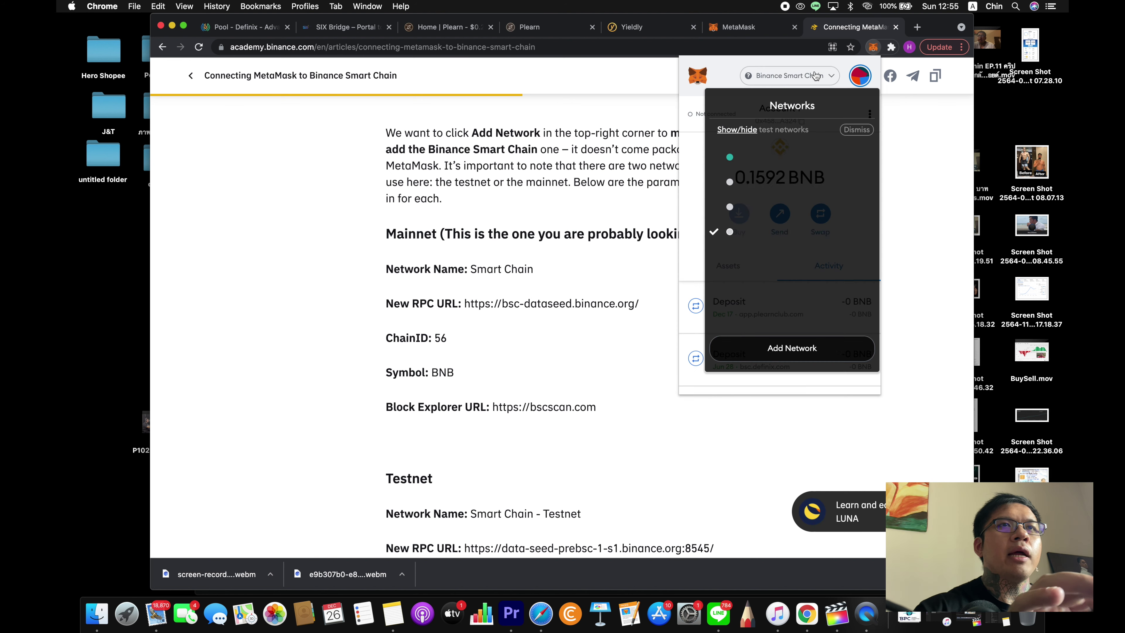
left_click(799, 347)
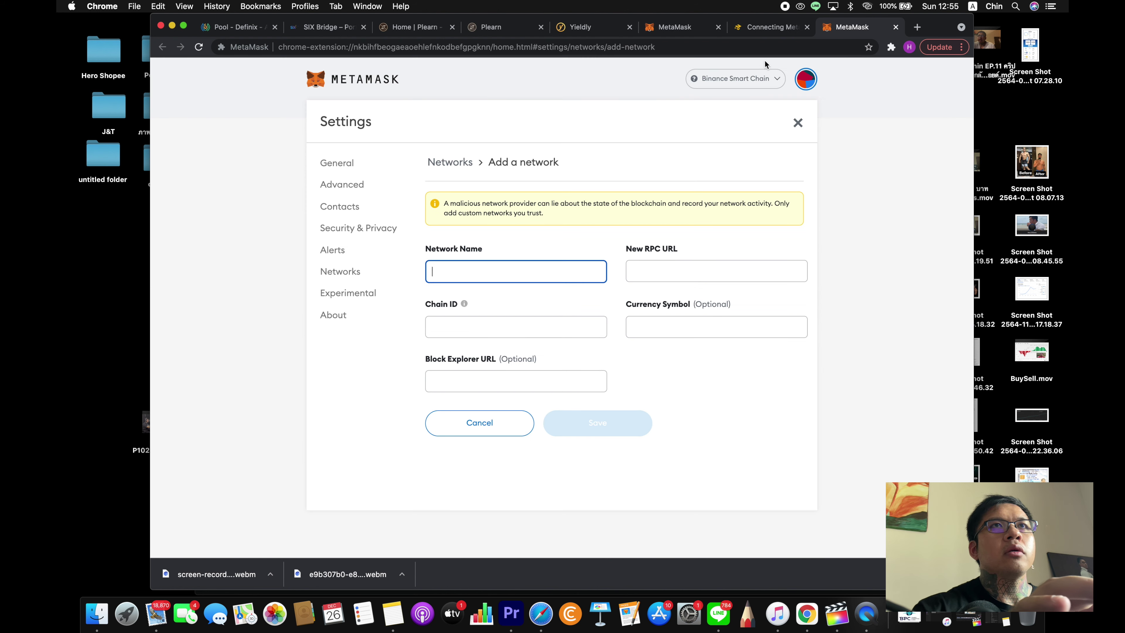
- Copy 'Smart Chain' from the article into the network name field
left_click(757, 28)
left_click_drag(535, 269, 473, 270)
key("super+c")
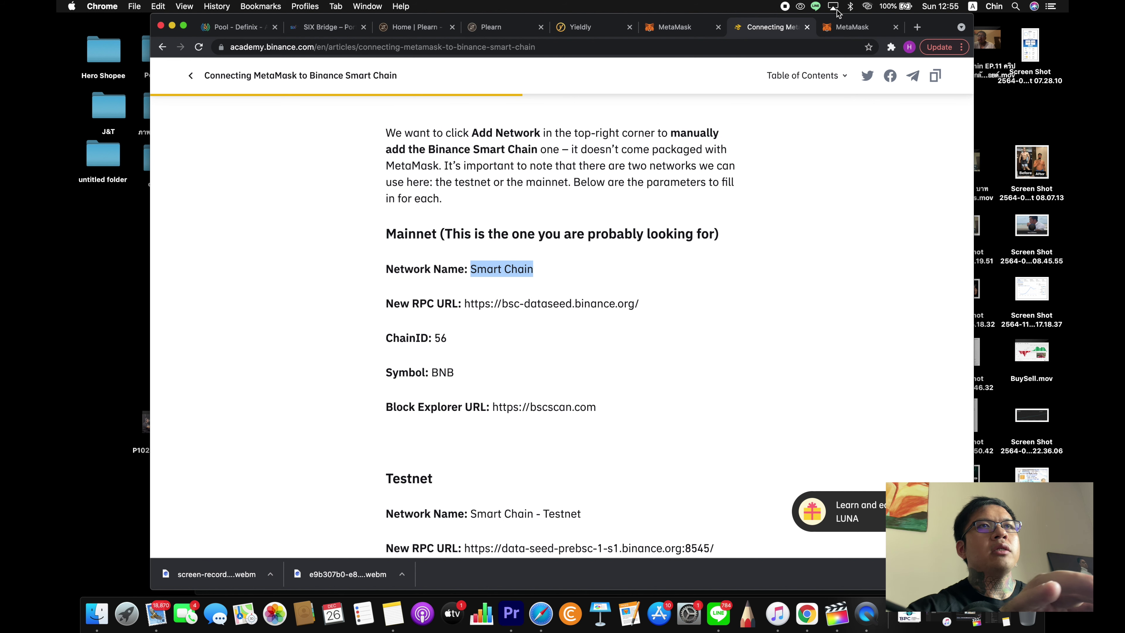
left_click(847, 26)
key("super+v")
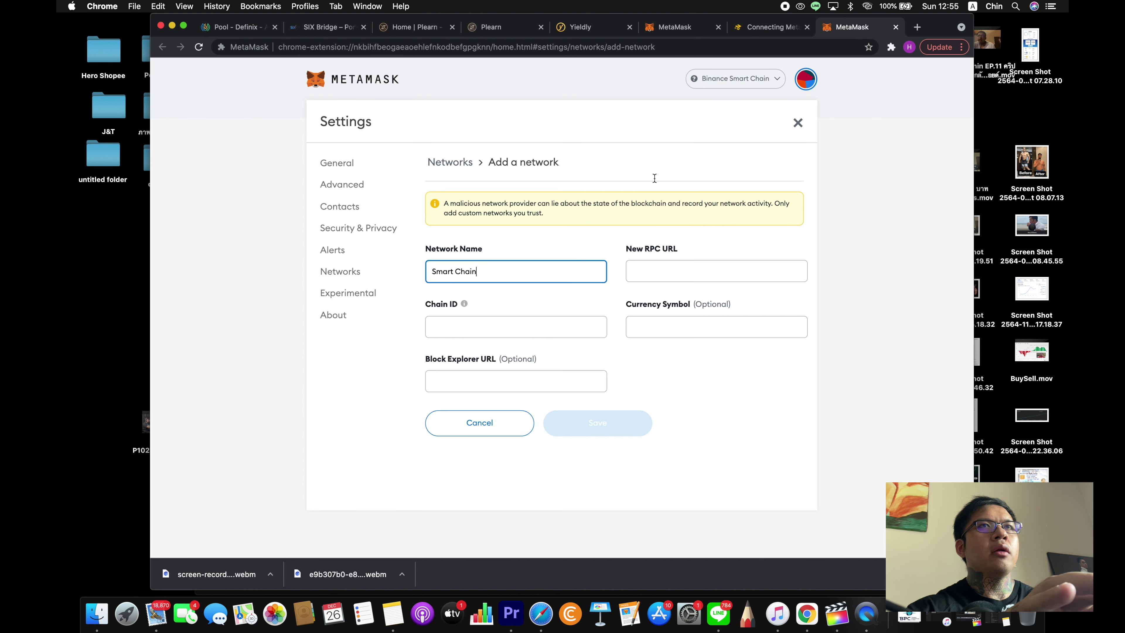
left_click(765, 28)
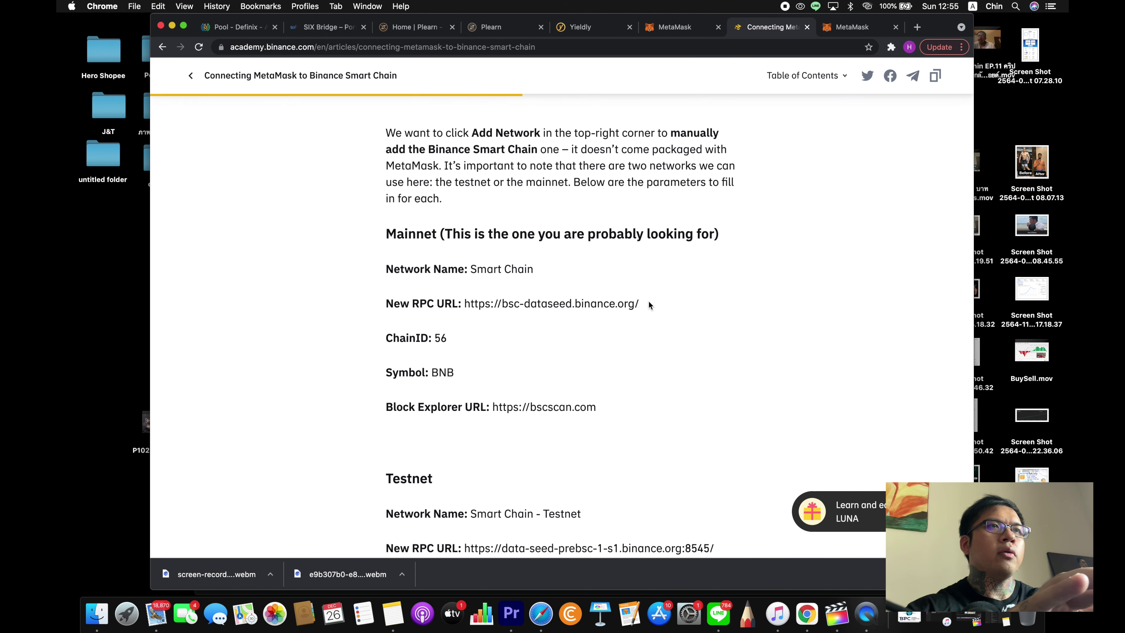
left_click_drag(648, 302, 463, 302)
key("super+c")
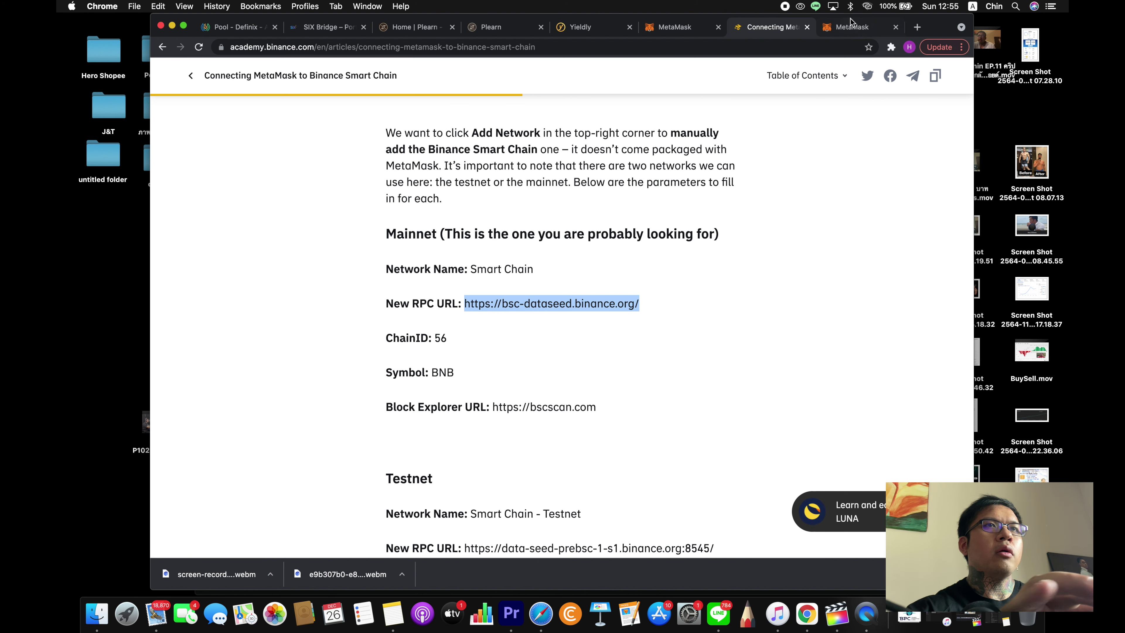
left_click(850, 26)
left_click(689, 270)
type("v")
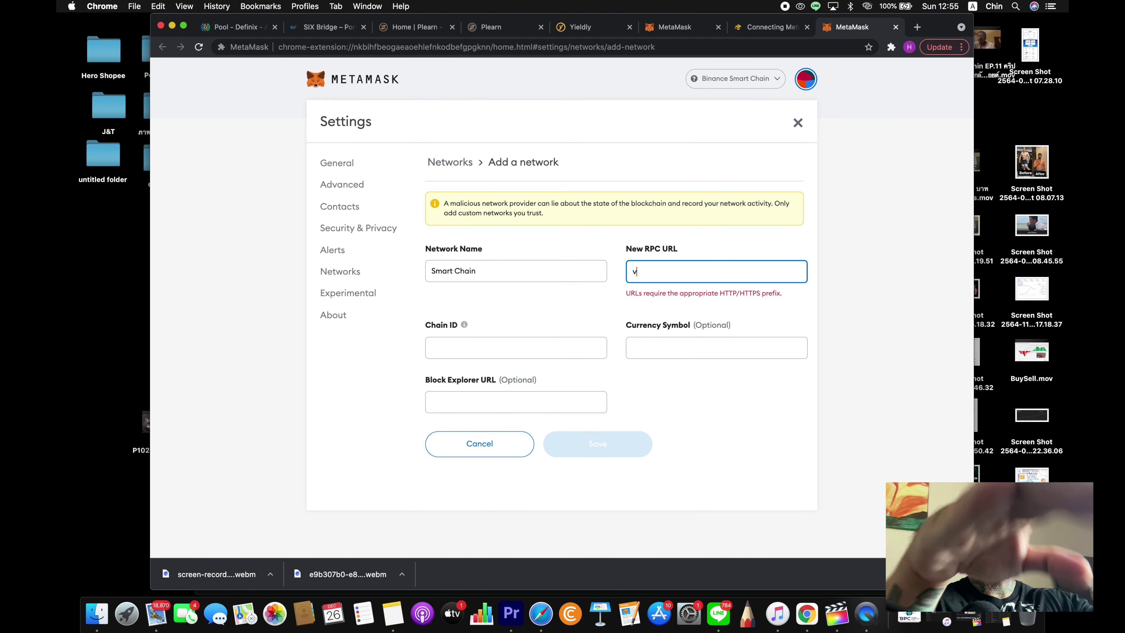
key("BackSpace")
key("super+v")
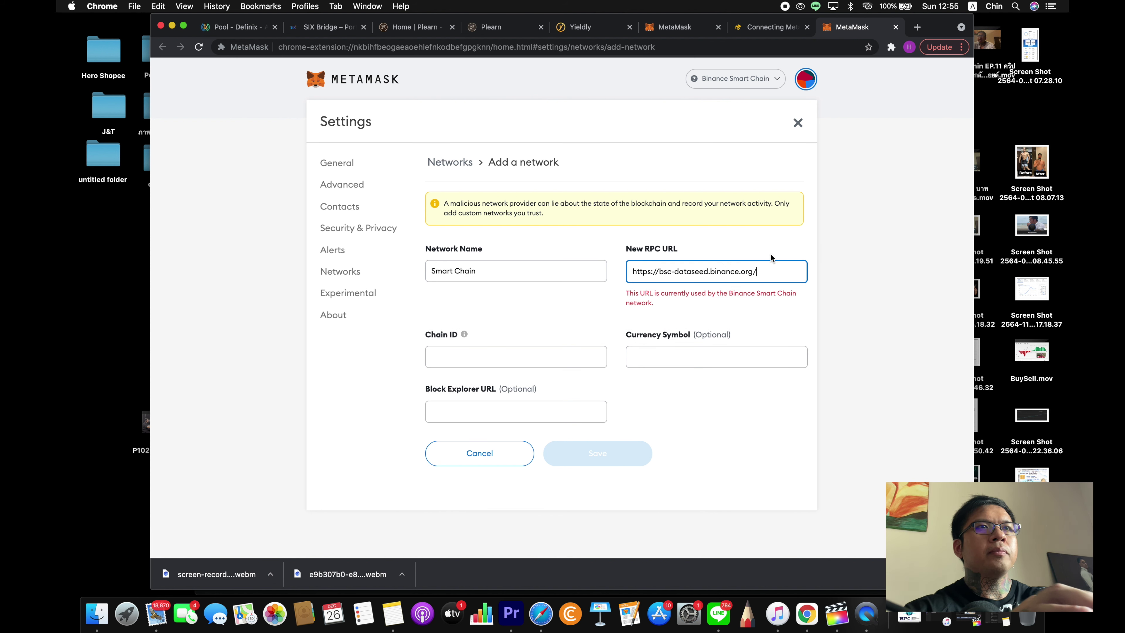
- Copy chain ID 56 into the Chain ID field and check the RPC URL warning
left_click(766, 26)
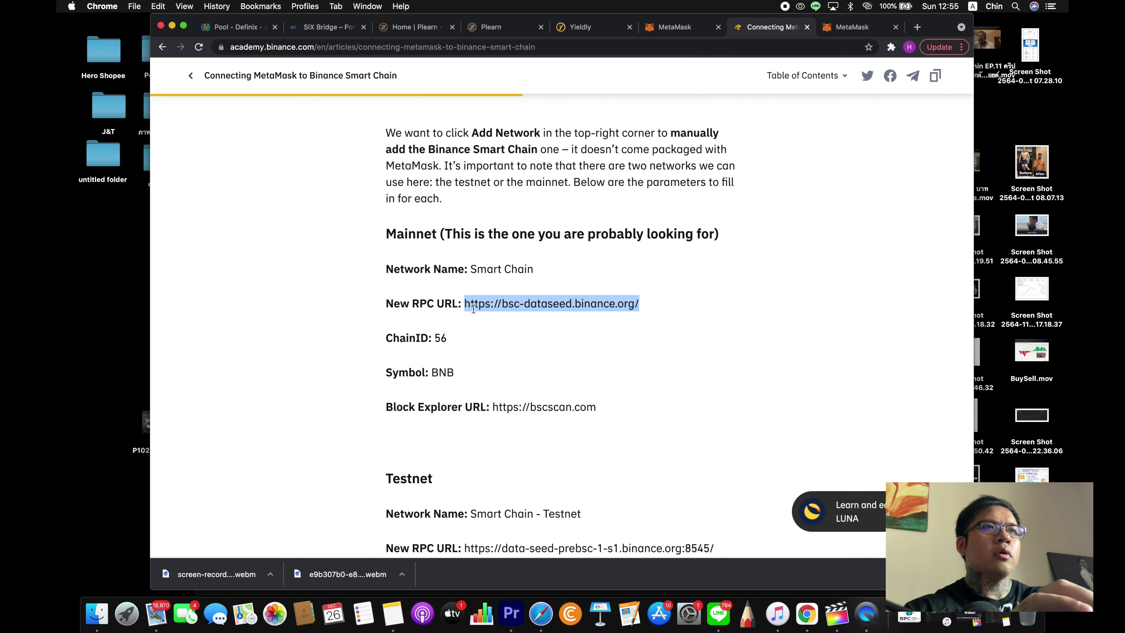
left_click_drag(458, 335, 434, 337)
key("cmd+c")
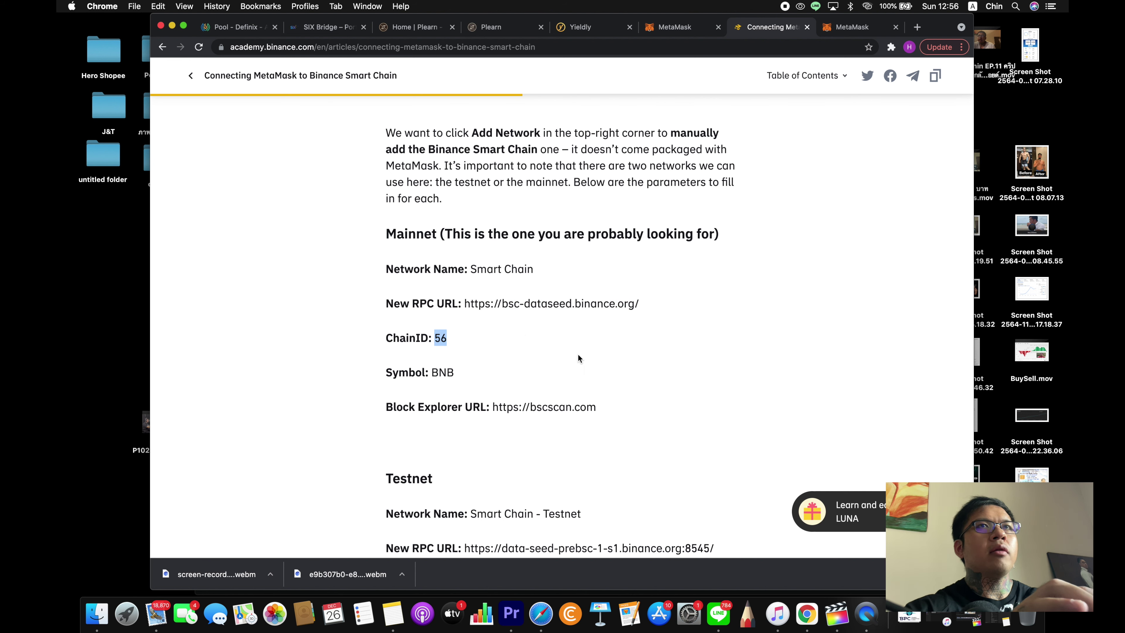
left_click(841, 31)
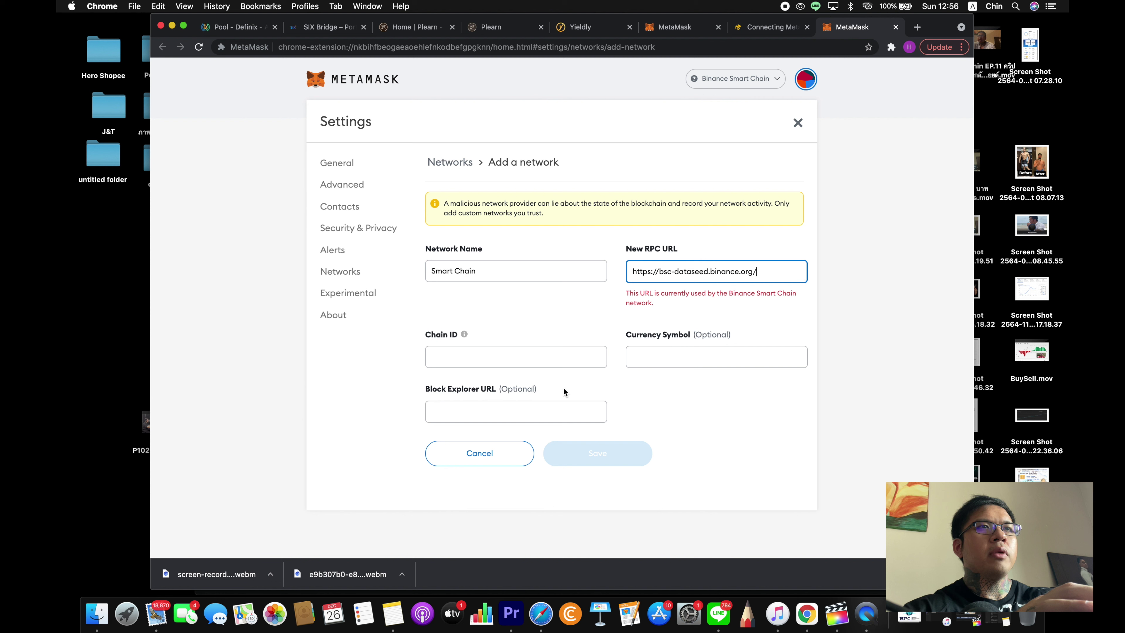
left_click(553, 363)
key("cmd+v")
left_click(767, 273)
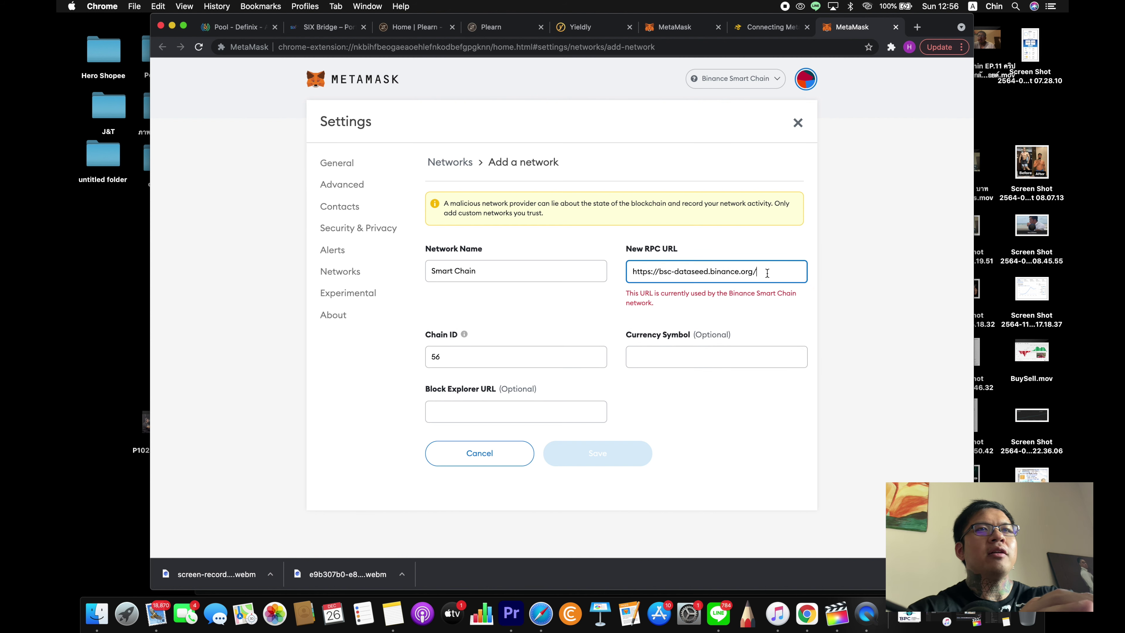
left_click_drag(673, 302, 638, 292)
left_click(638, 293)
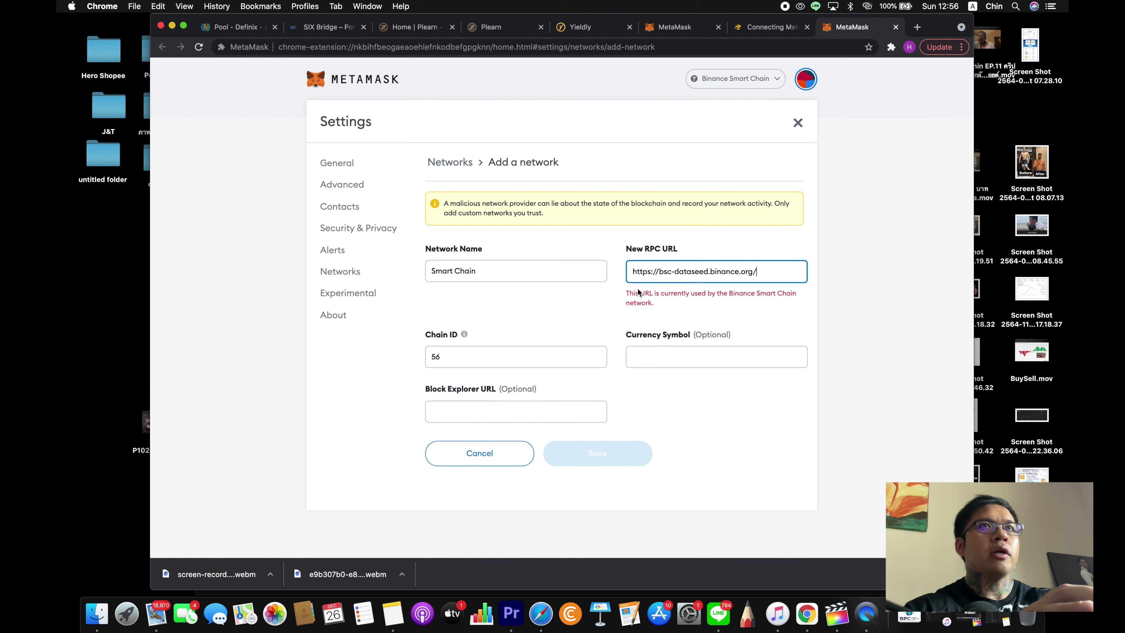
- Copy the symbol BNB from the article into the currency symbol field
left_click(766, 34)
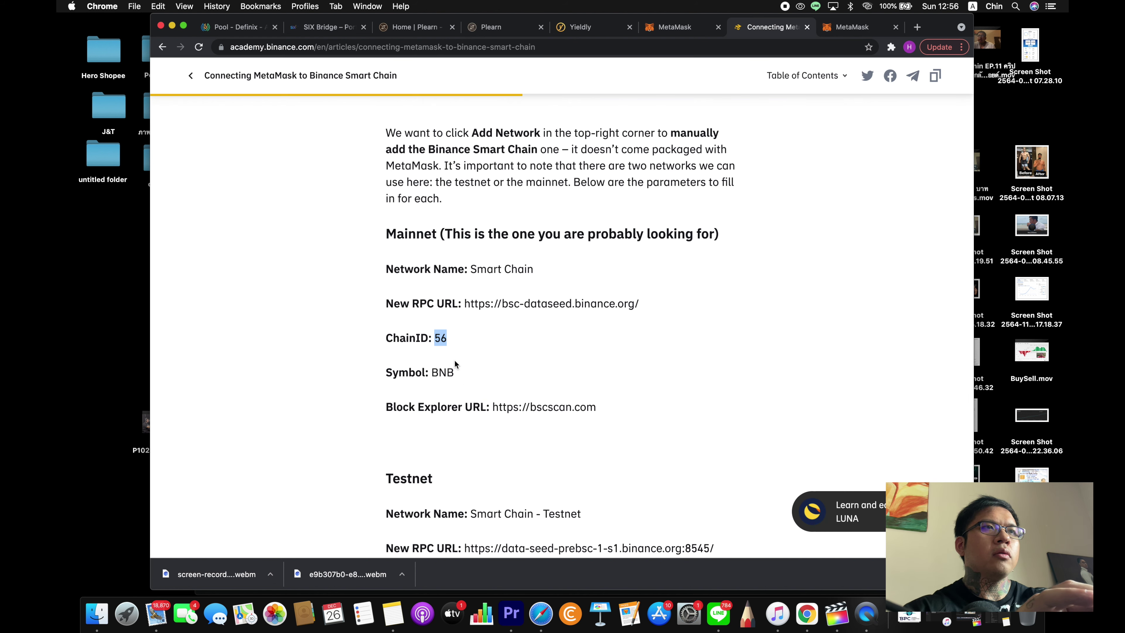
left_click(449, 372)
left_click_drag(449, 372, 434, 373)
key("super+c")
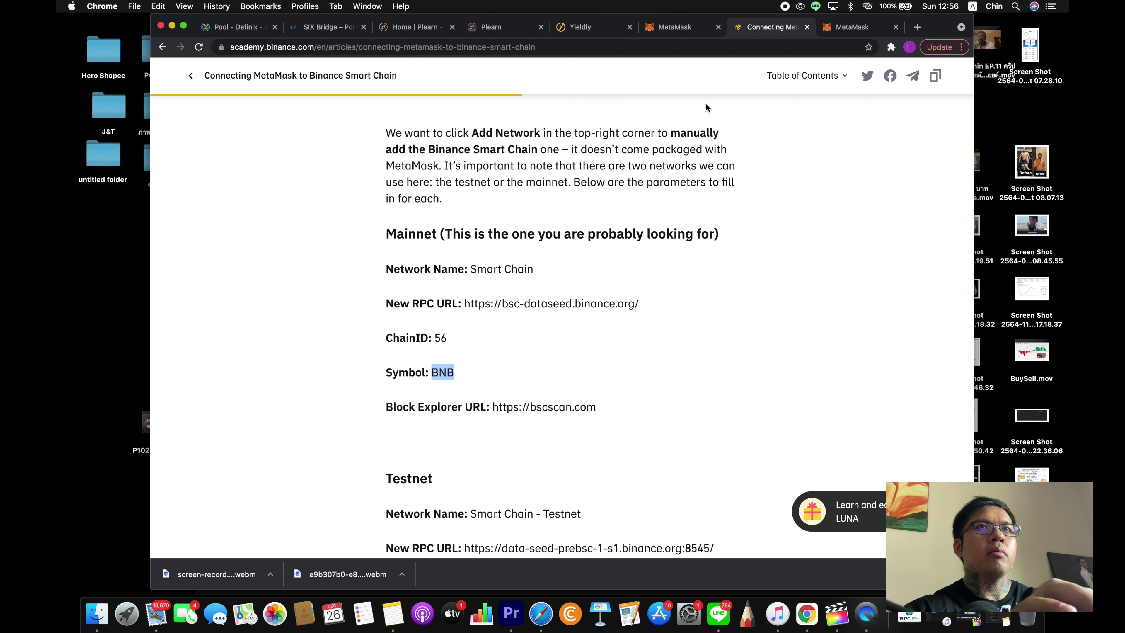
left_click(855, 27)
left_click(702, 350)
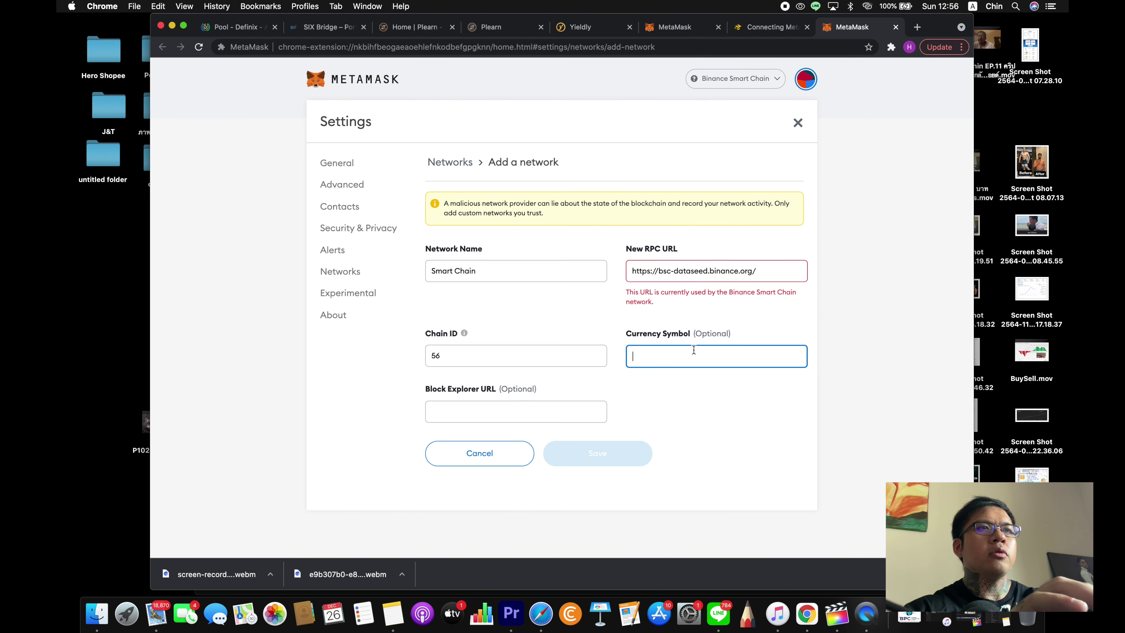
key("super+v")
- Paste the bscscan.com block explorer URL, which is flagged for a missing prefix
left_click(528, 417)
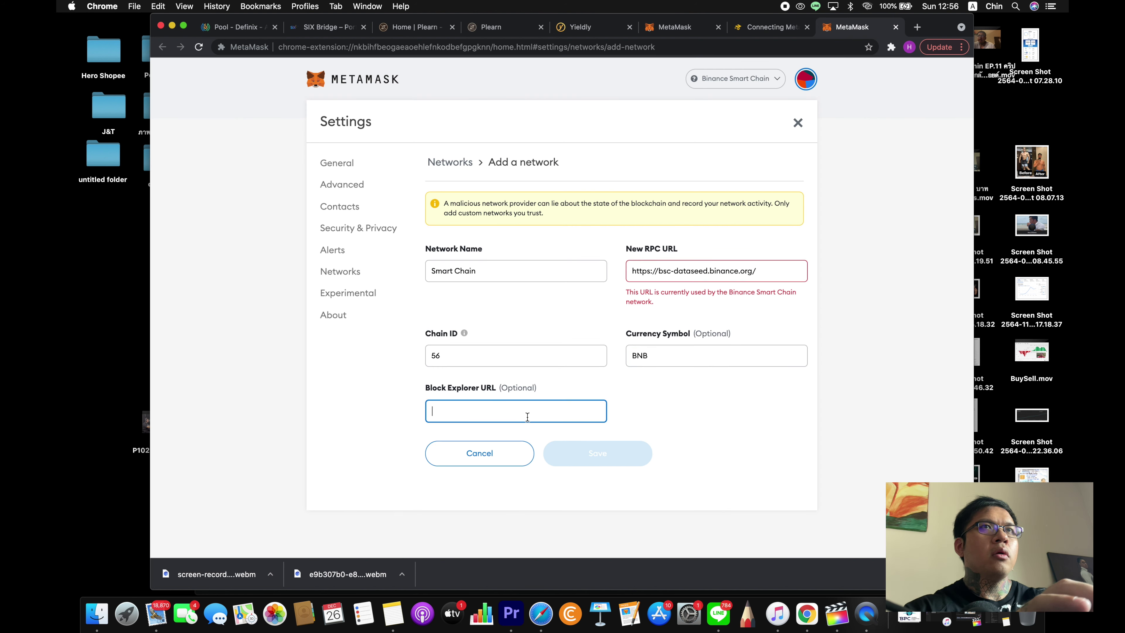
left_click(766, 27)
left_click_drag(609, 410, 495, 408)
key("super+c")
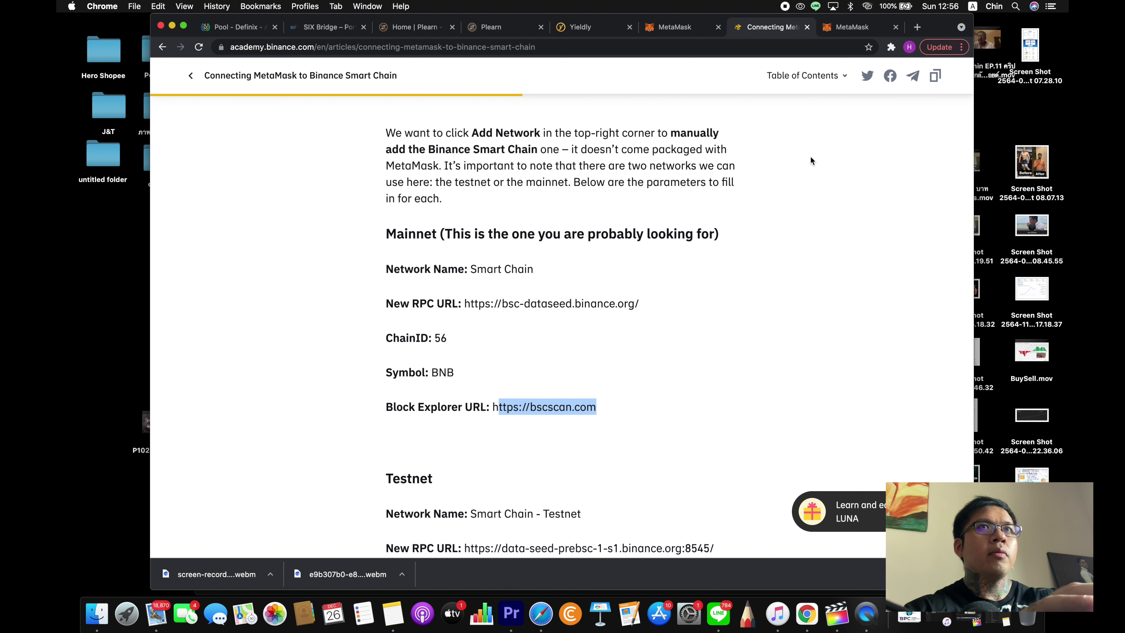
left_click(848, 30)
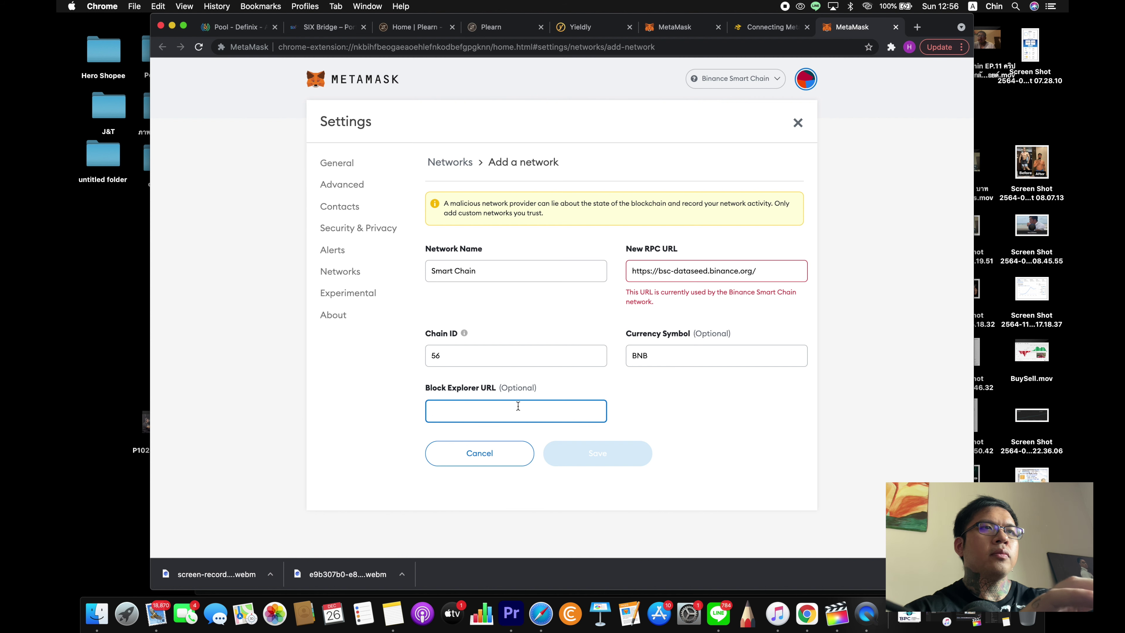
key("super+v")
left_click(593, 461)
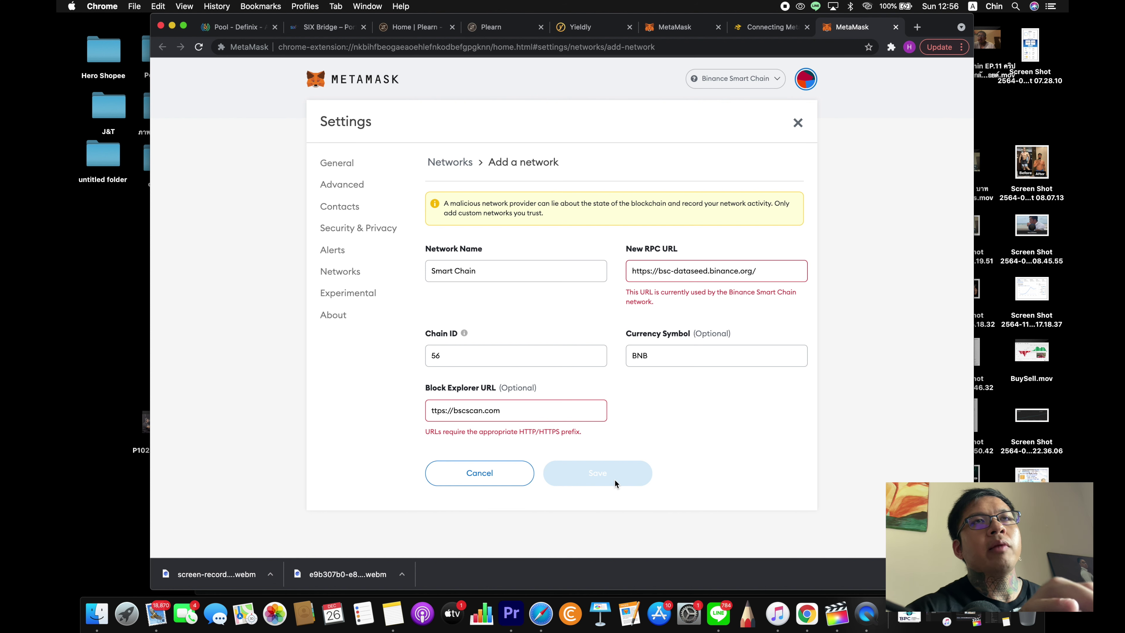
- Close both MetaMask settings tabs, the Binance Academy article and the Yieldly page
left_click(896, 27)
left_click(895, 27)
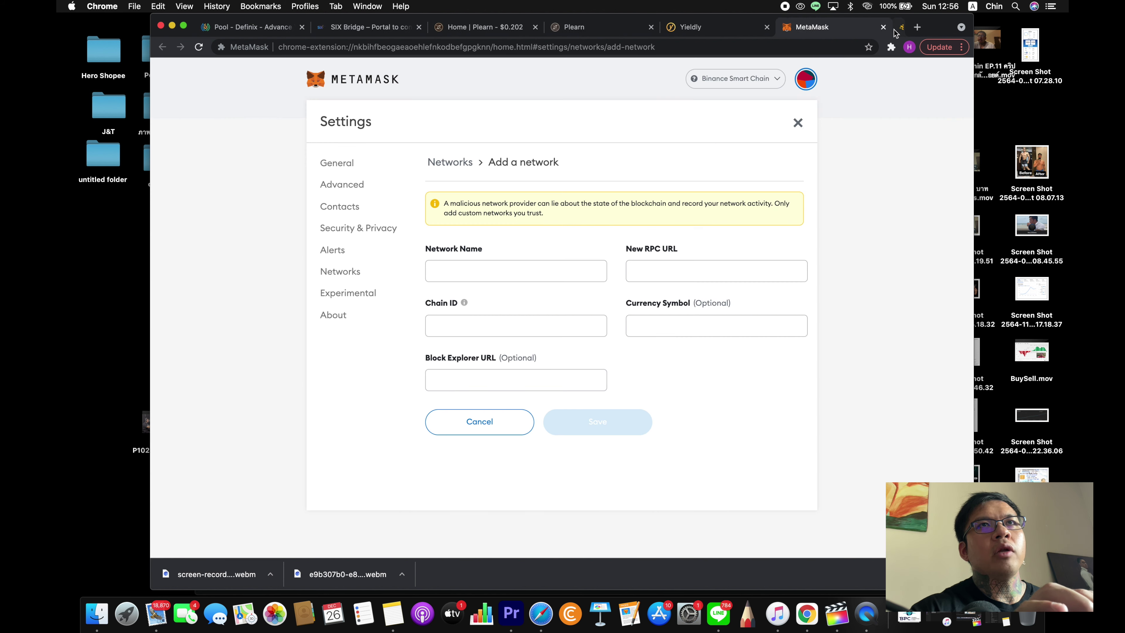
left_click(891, 46)
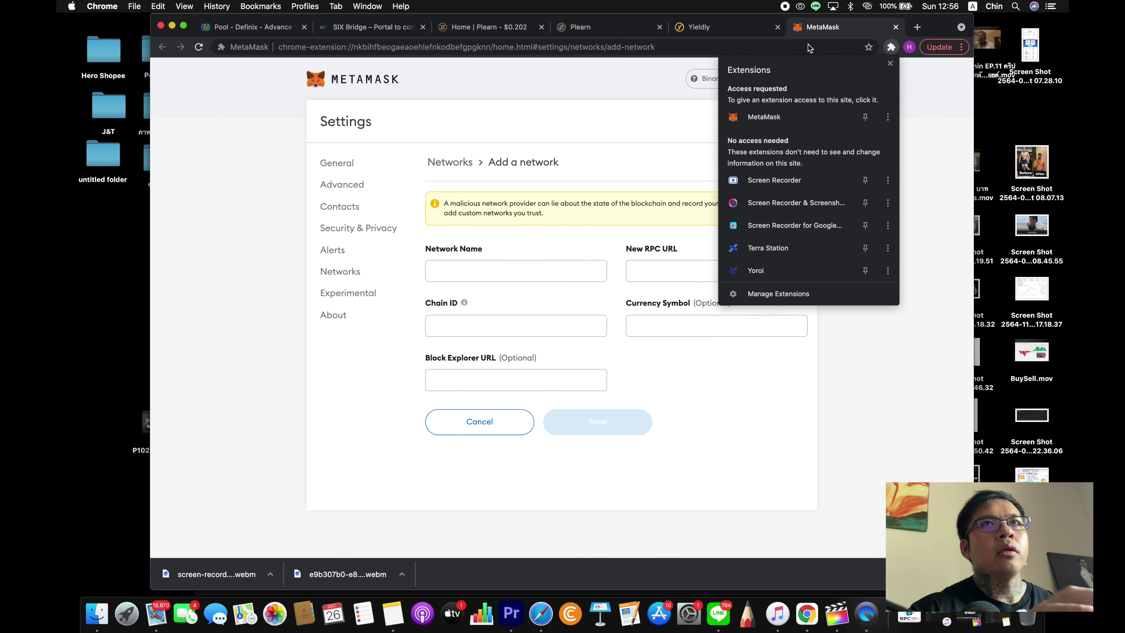
left_click(812, 36)
left_click(896, 27)
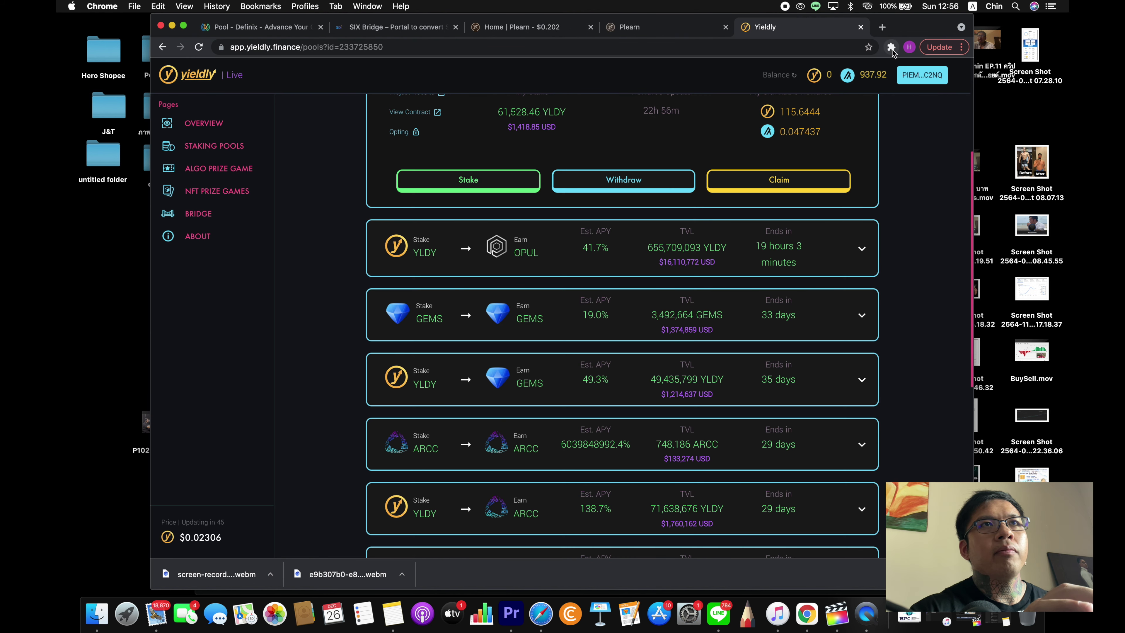
left_click(891, 47)
left_click(813, 127)
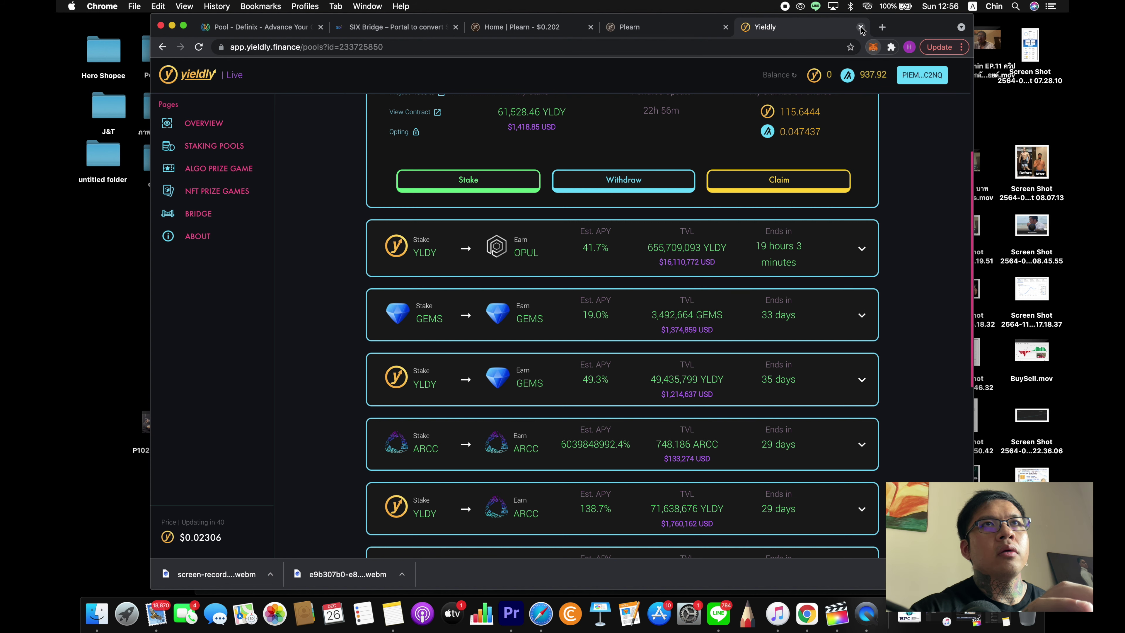
left_click(861, 27)
- Open MetaMask to check its networks list, then close the wallet
left_click(887, 47)
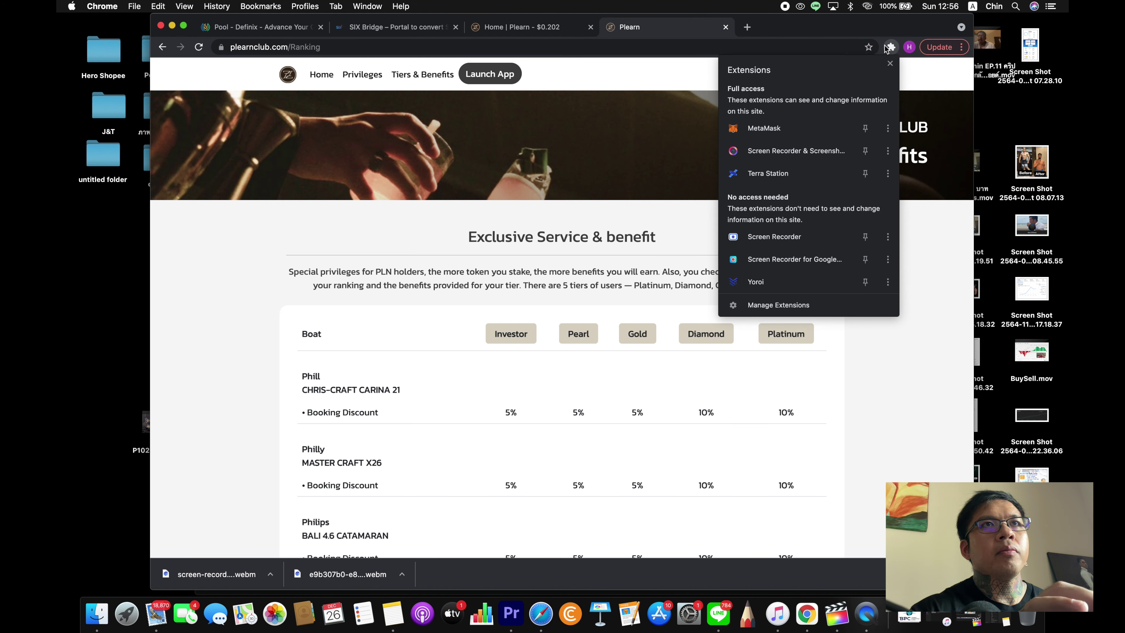
left_click(784, 129)
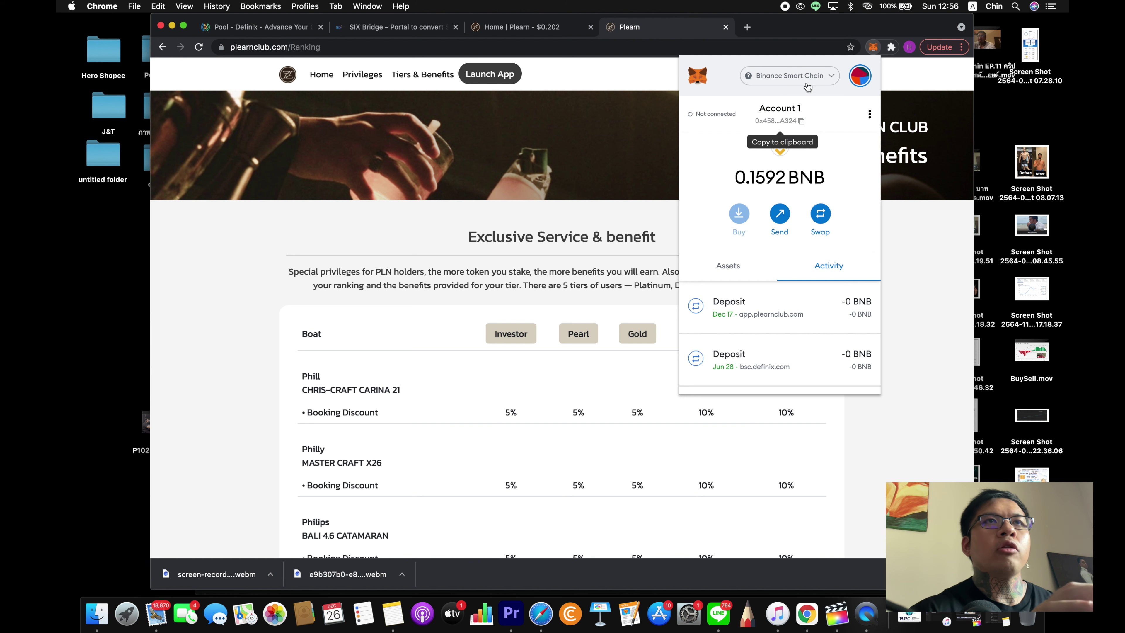
left_click(811, 80)
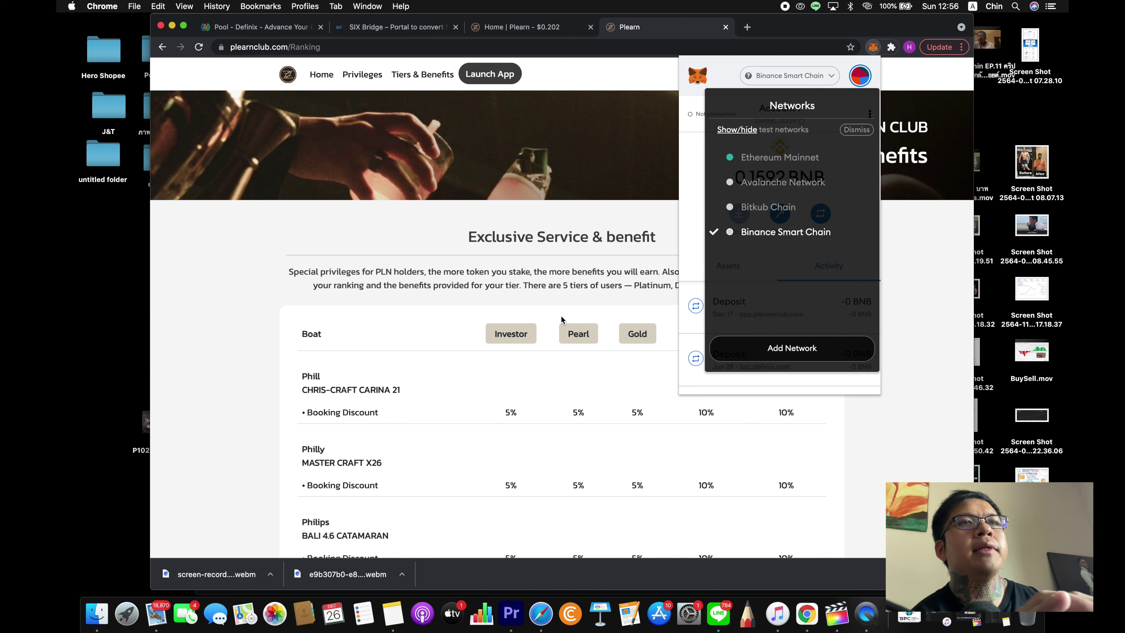
left_click(617, 237)
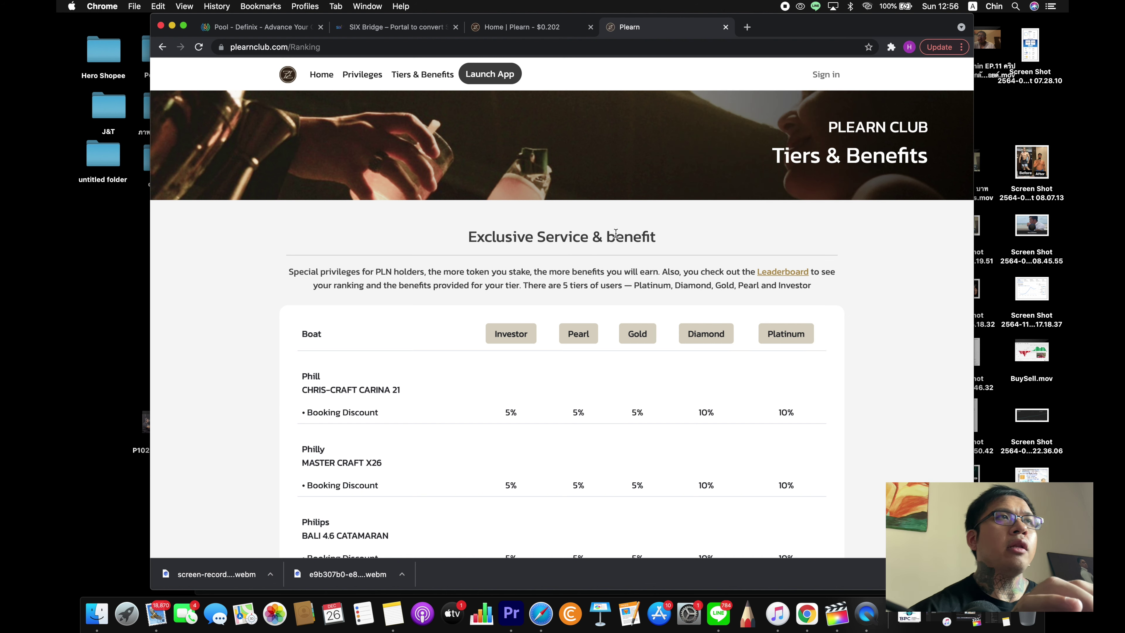
- On SIX Bridge, set the source to Stellar Lumen Network and the destination to Binance Smart Chain Network
left_click(409, 27)
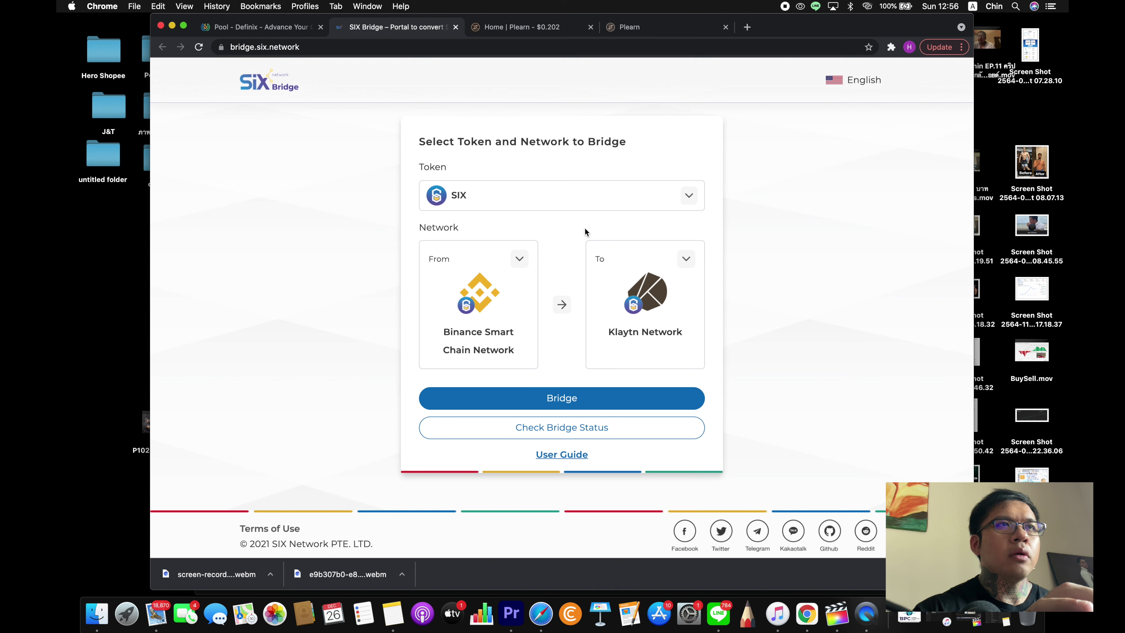
left_click(522, 265)
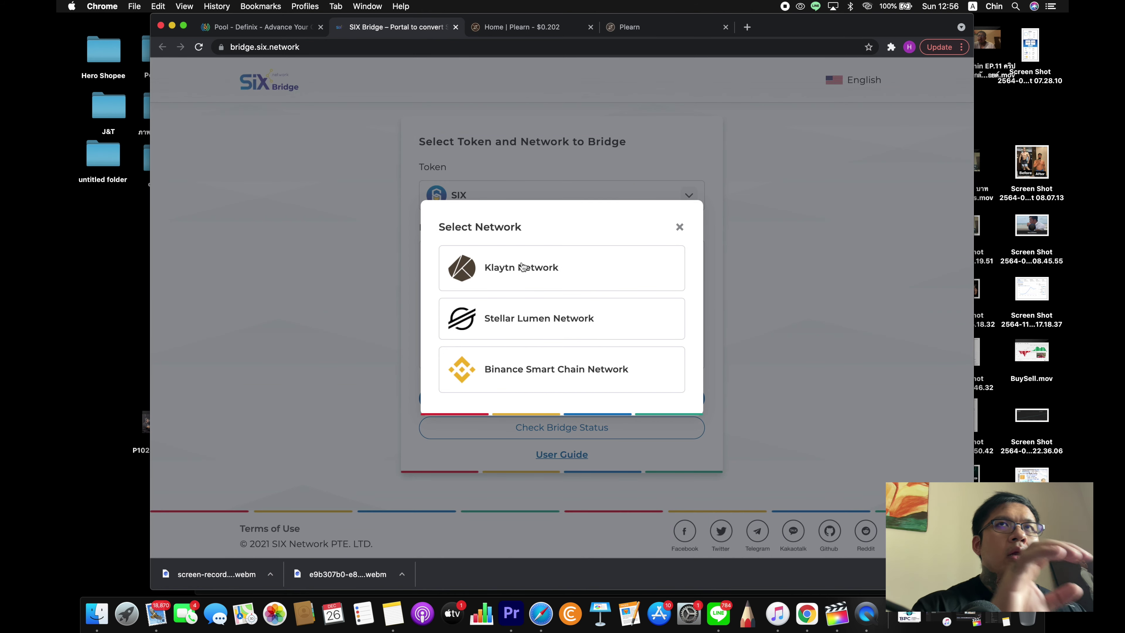
left_click(536, 313)
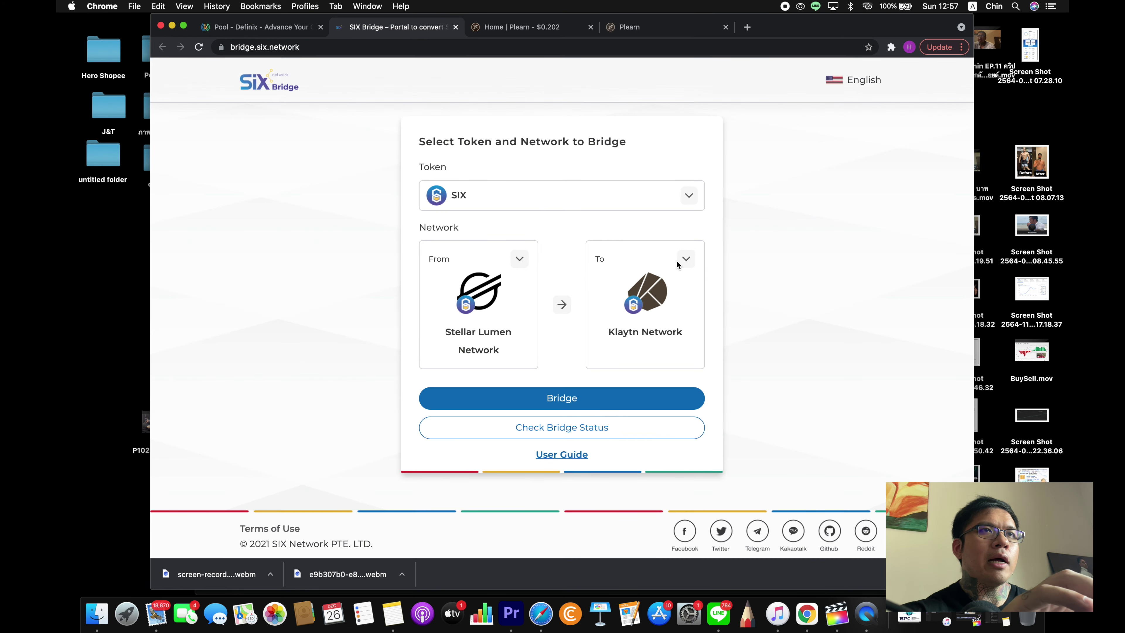
left_click(685, 259)
left_click(592, 369)
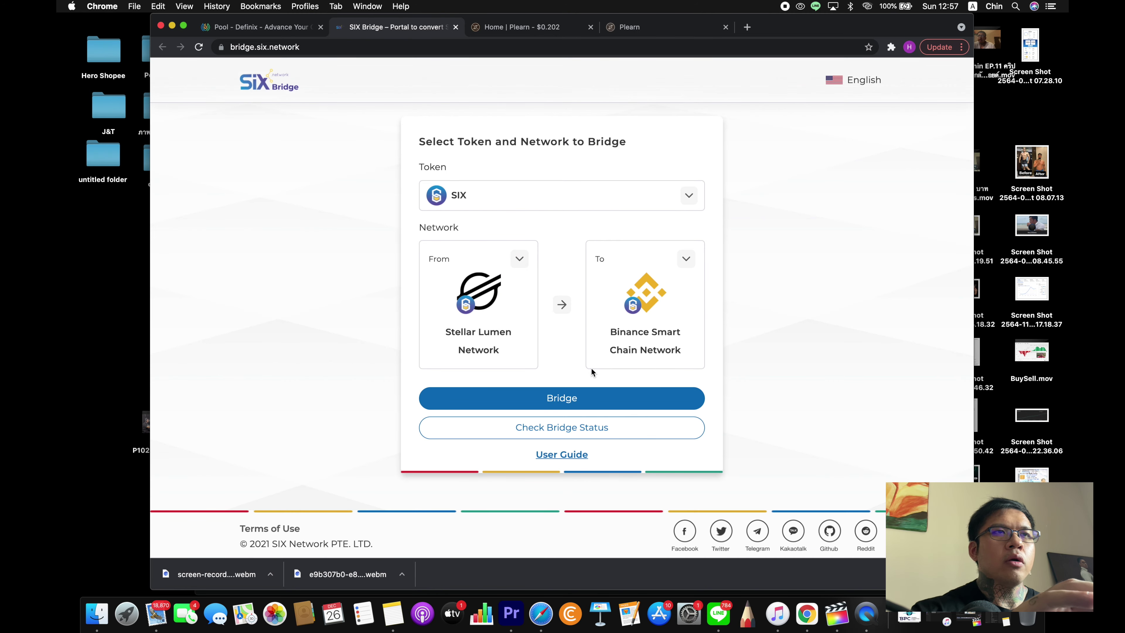
- Open the bridge transfer form and type the placeholder 'hhhhh' in the Email field
left_click(565, 398)
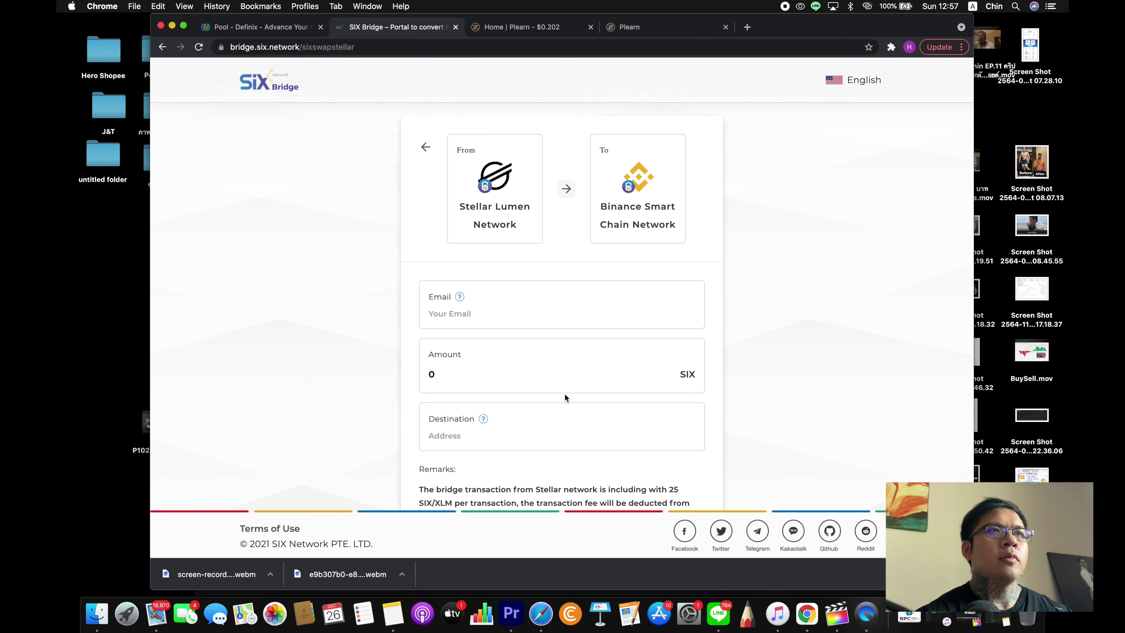
left_click(491, 319)
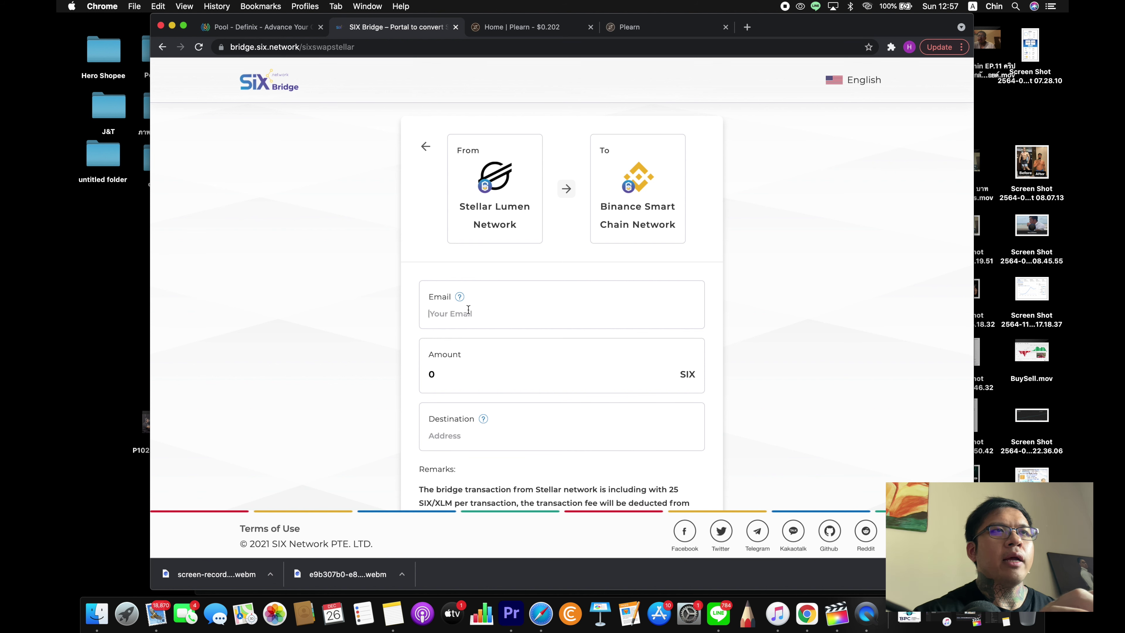
scroll(331, 337, "down", 3)
left_click(480, 236)
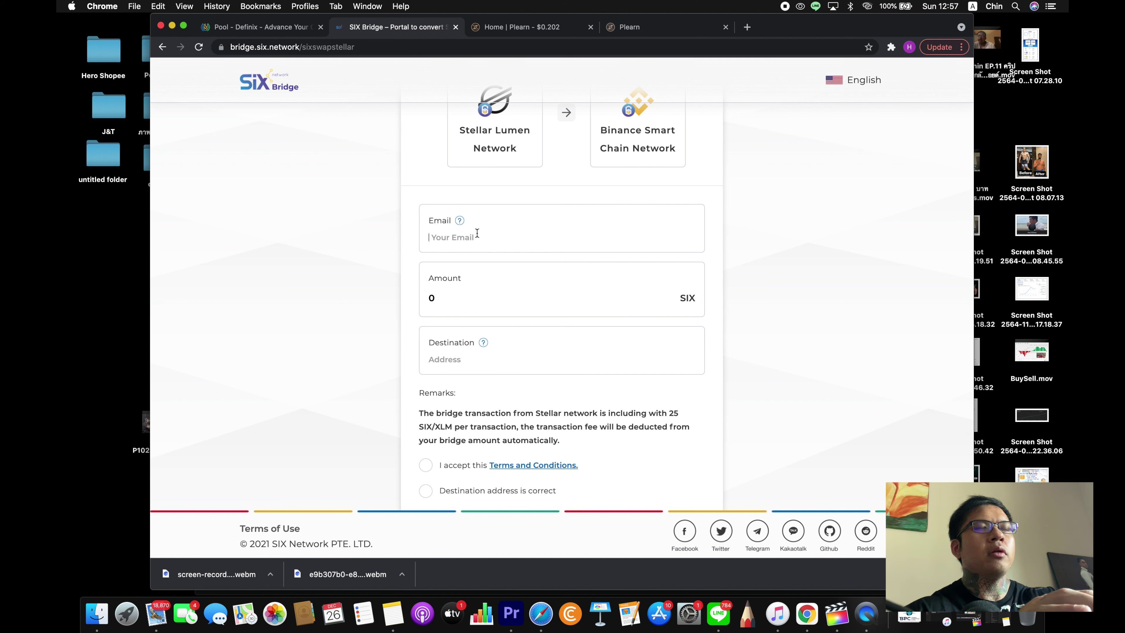
type("hhhhh")
left_click(454, 292)
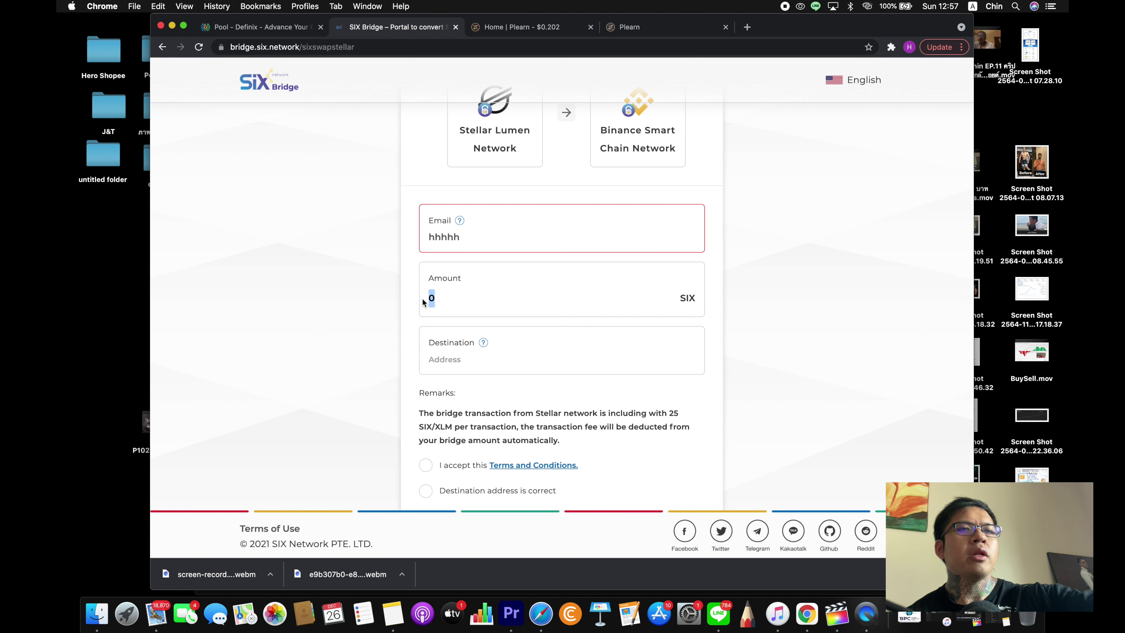
- Enter an amount of 500 SIX
type("00")
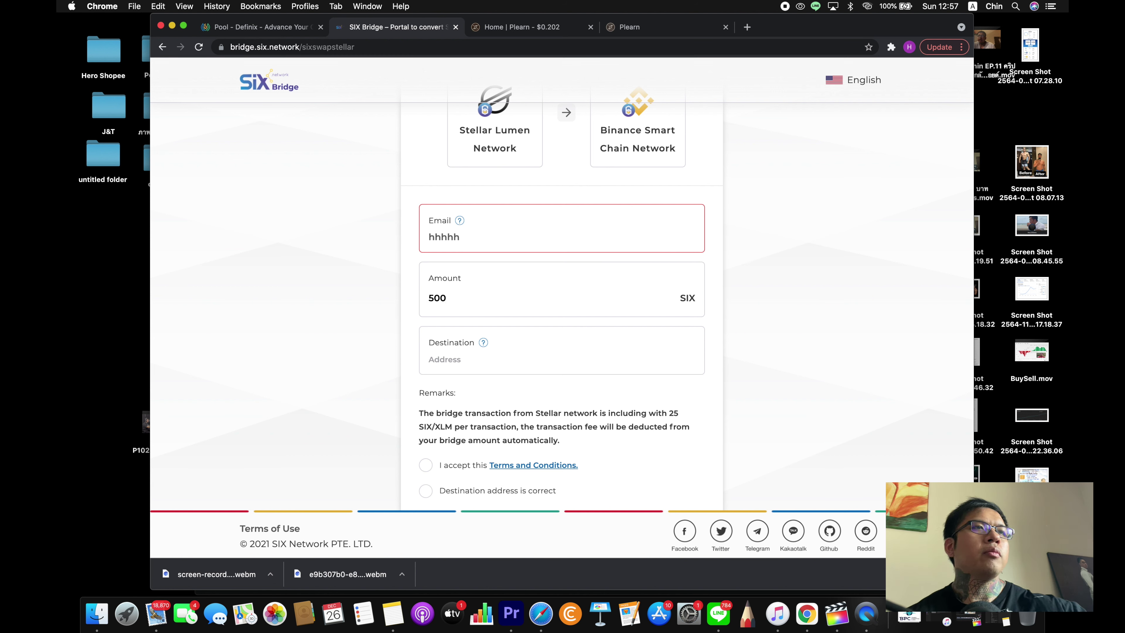
left_click(457, 358)
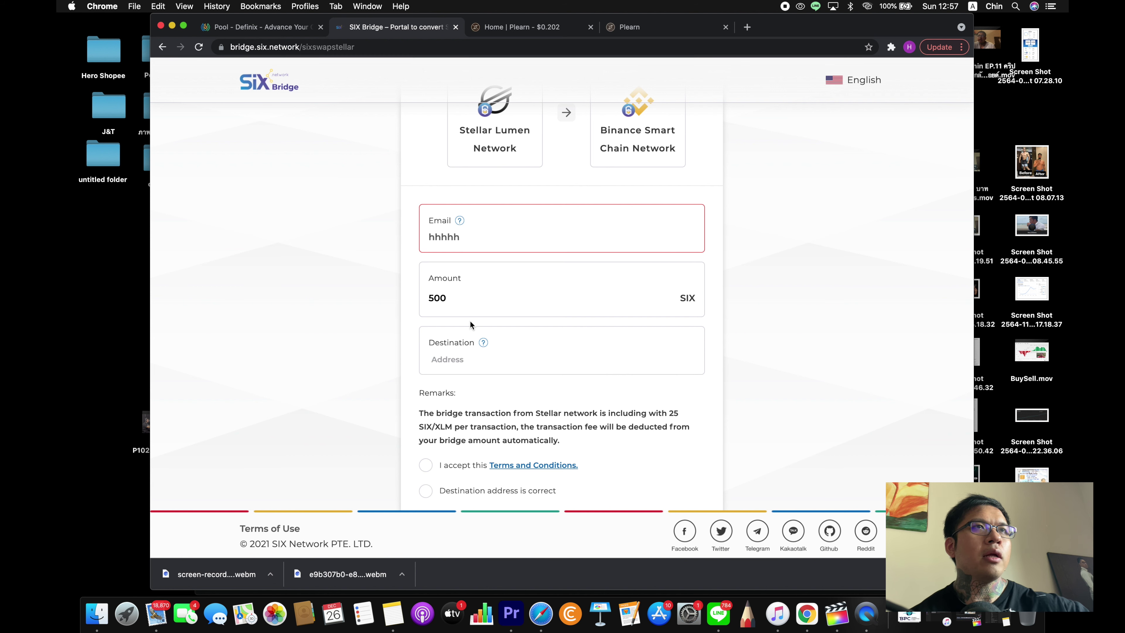
scroll(481, 303, "up", 1)
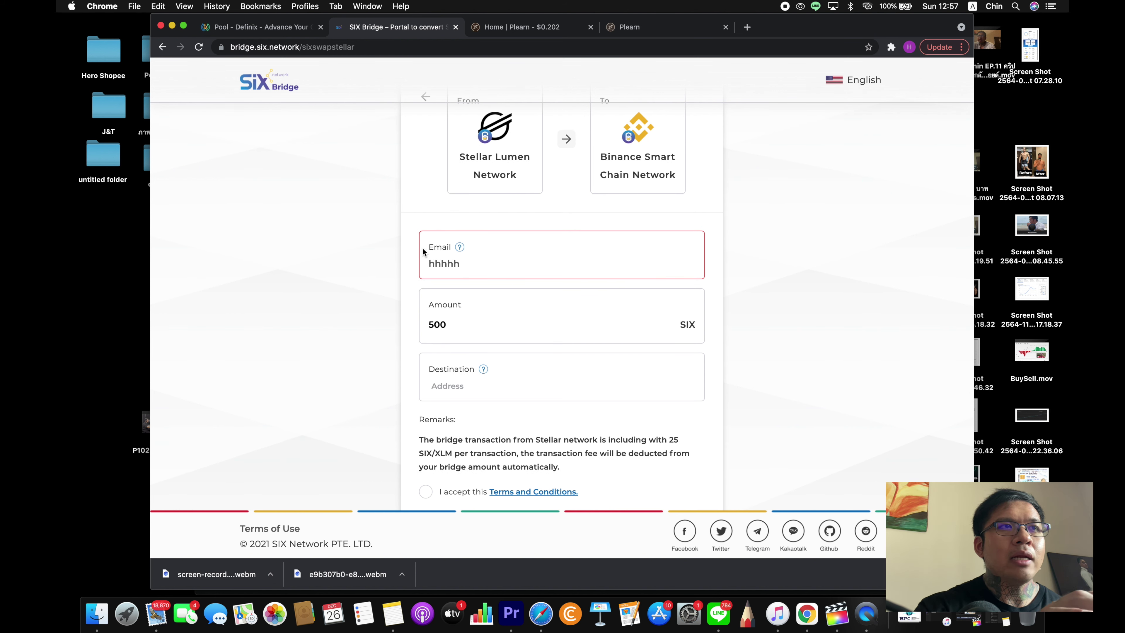
scroll(304, 385, "down", 3)
scroll(303, 385, "up", 2)
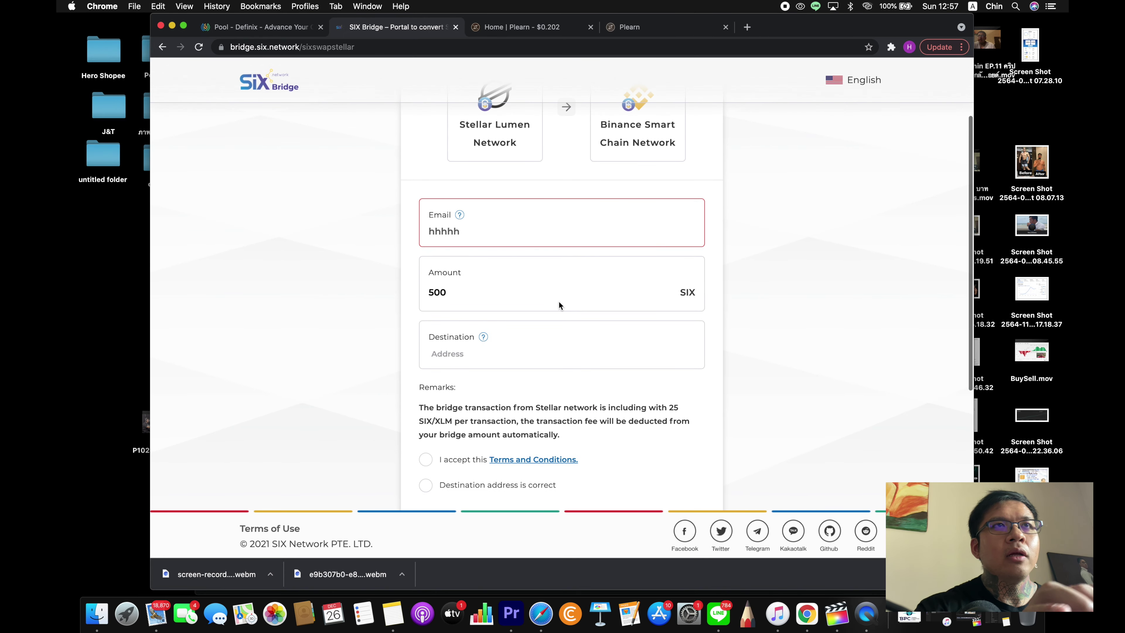
scroll(558, 305, "up", 3)
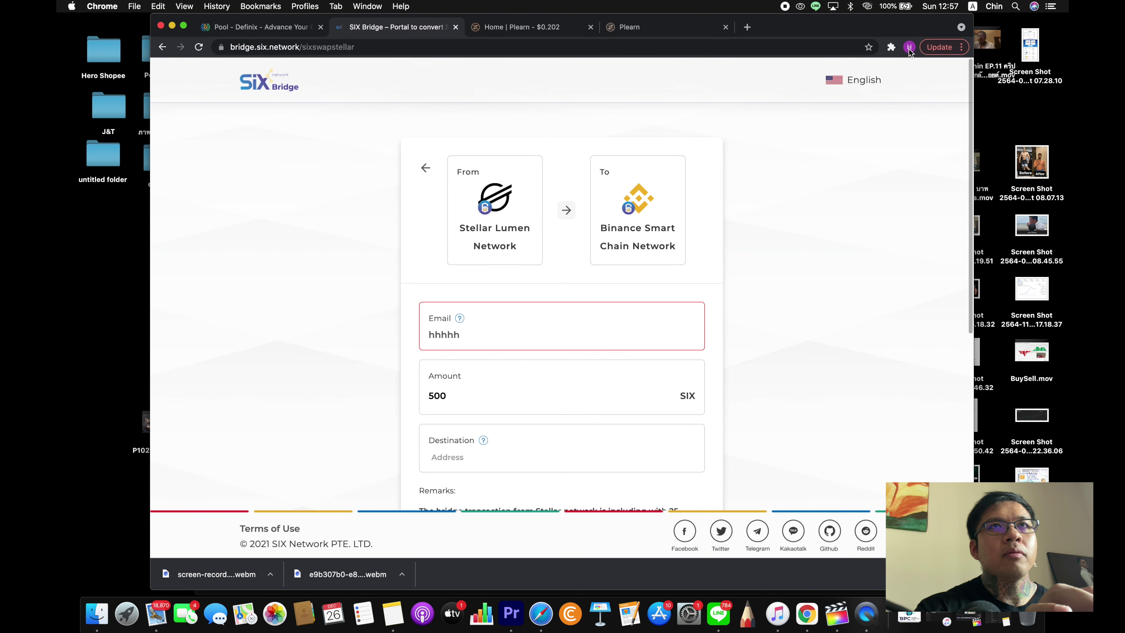
- Copy the MetaMask account address and paste it as the Destination address
left_click(891, 46)
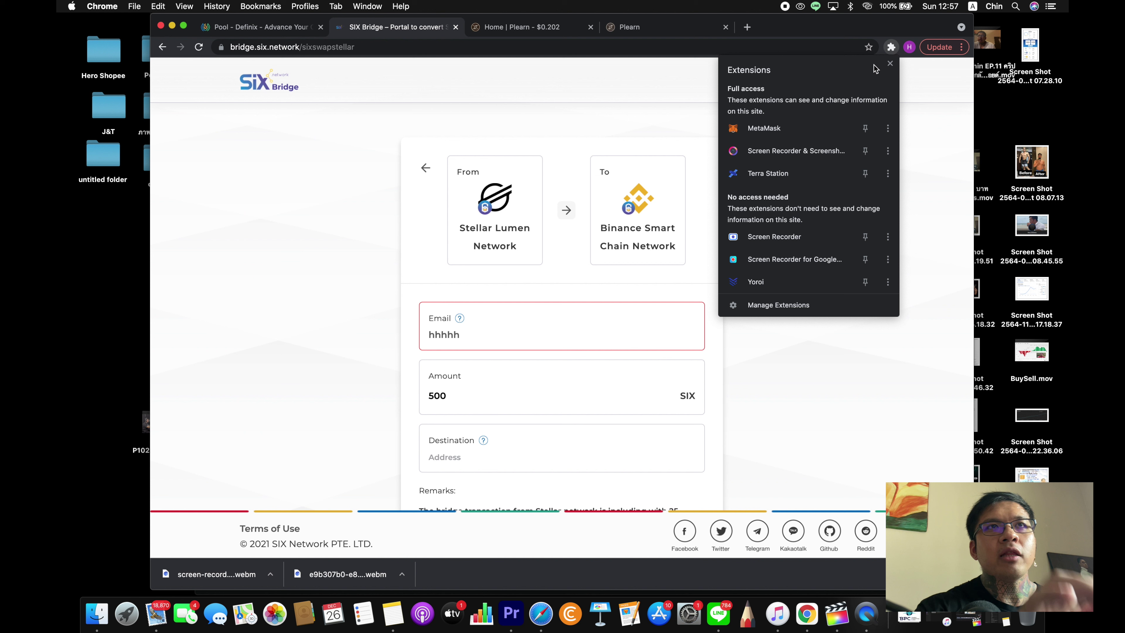
left_click(805, 130)
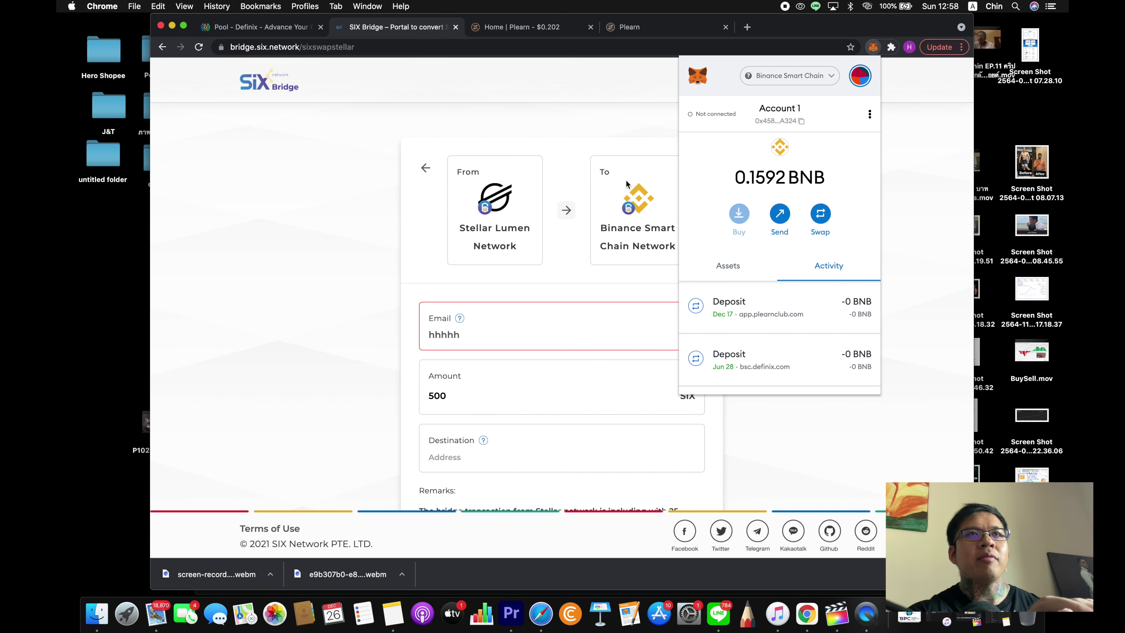
left_click(785, 122)
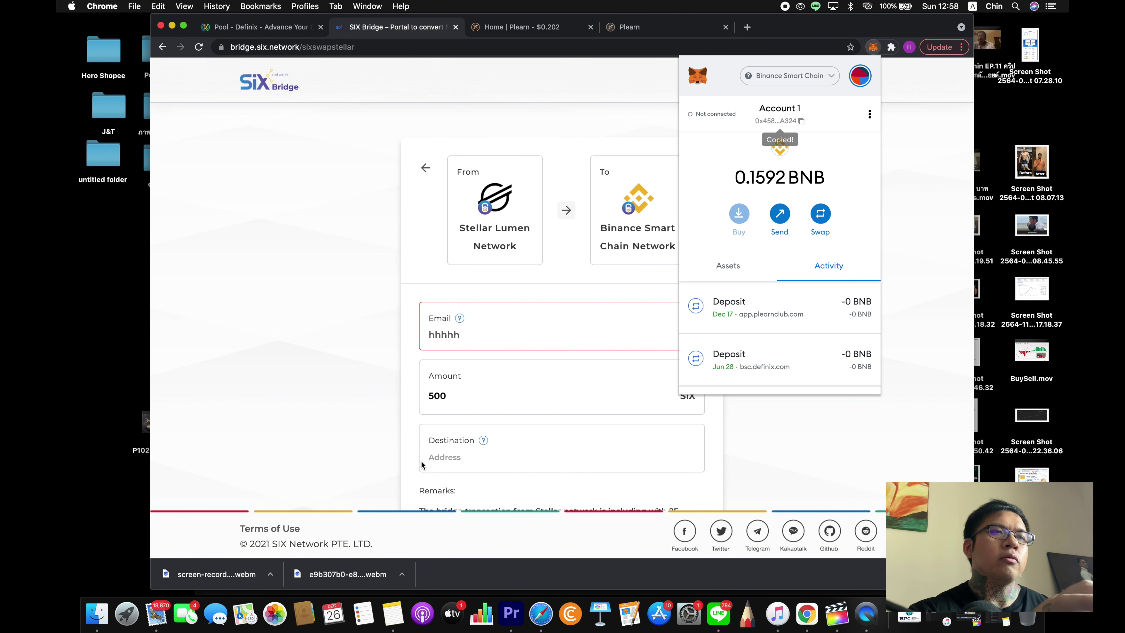
left_click(465, 457)
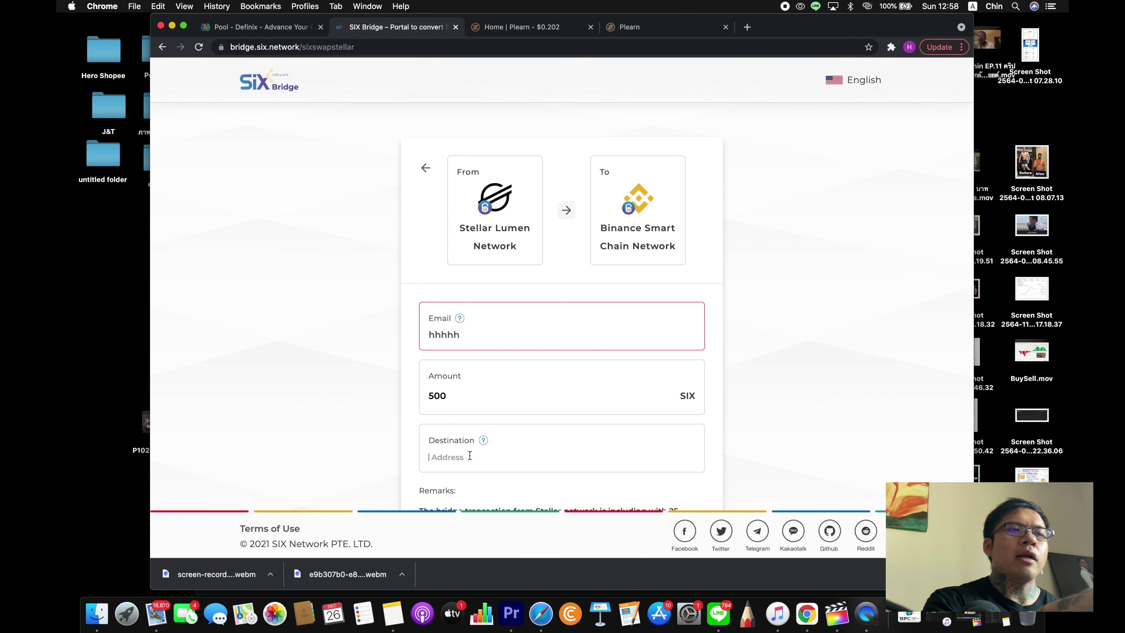
key("super+v")
- Tick the Terms and Conditions and destination-address confirmation checkboxes
scroll(510, 443, "down", 5)
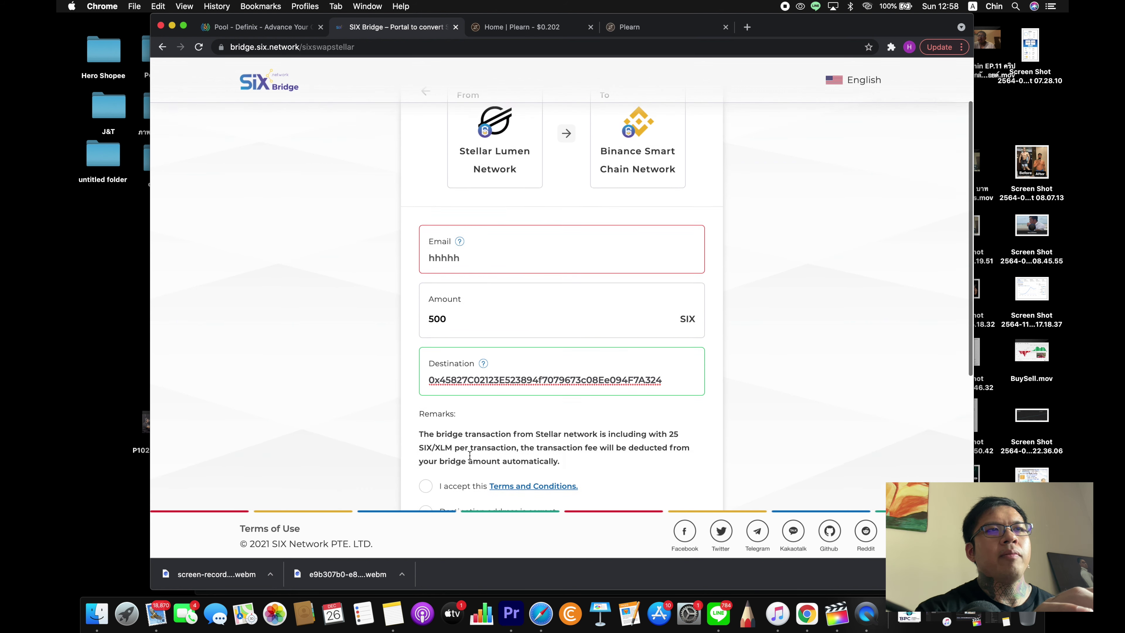
left_click(426, 454)
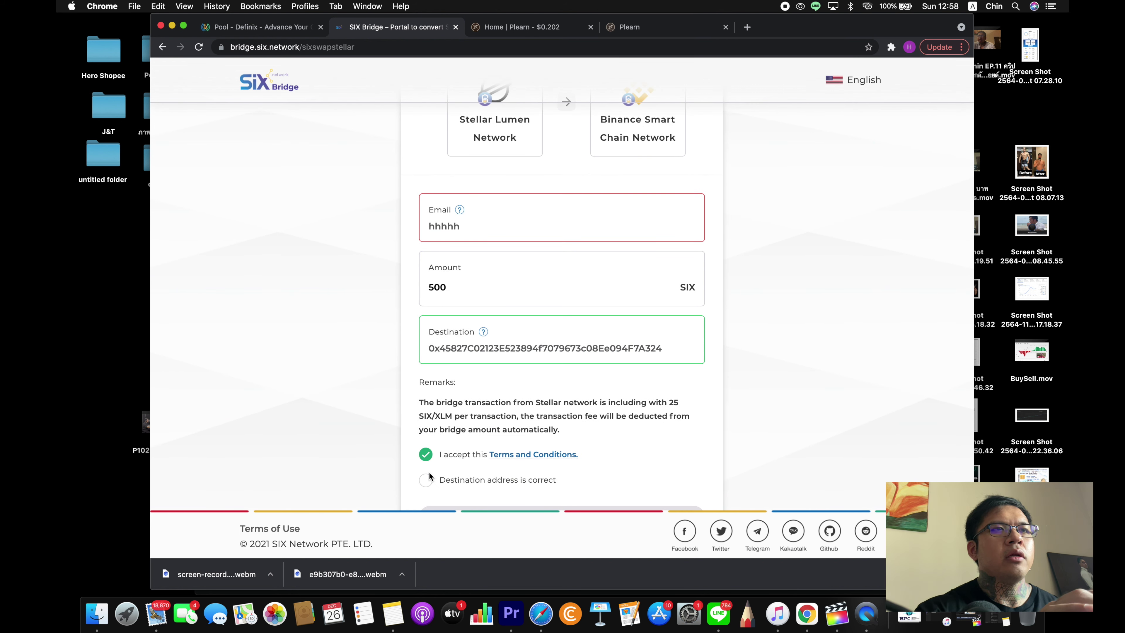
left_click(426, 480)
scroll(428, 481, "down", 3)
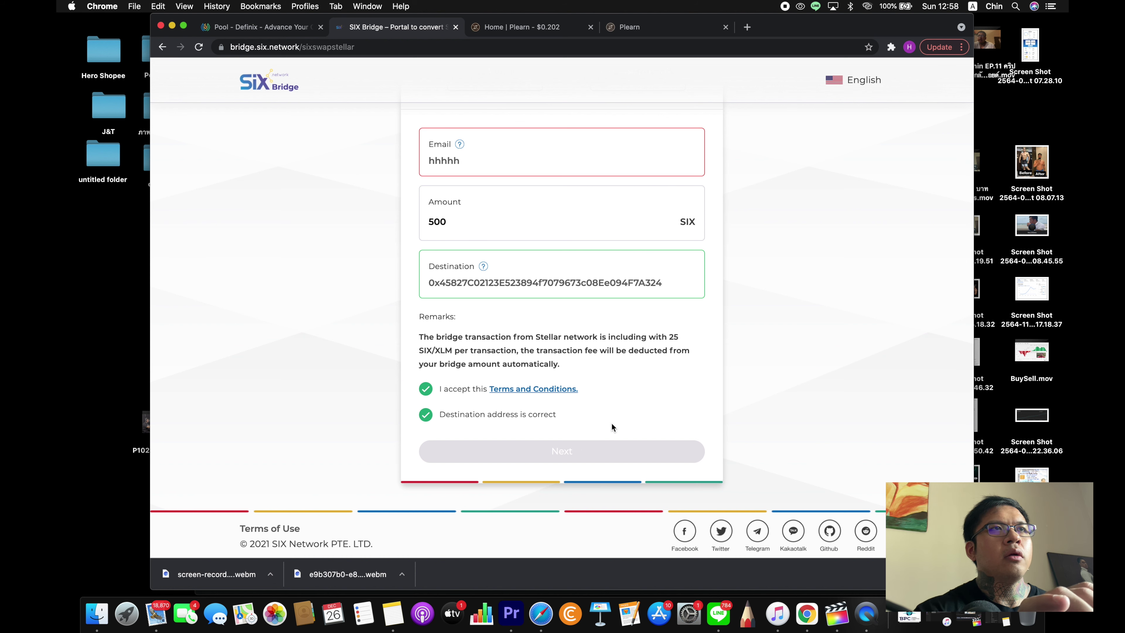
scroll(665, 375, "up", 3)
- Replace the placeholder email with the user's real e-mail address
left_click(484, 243)
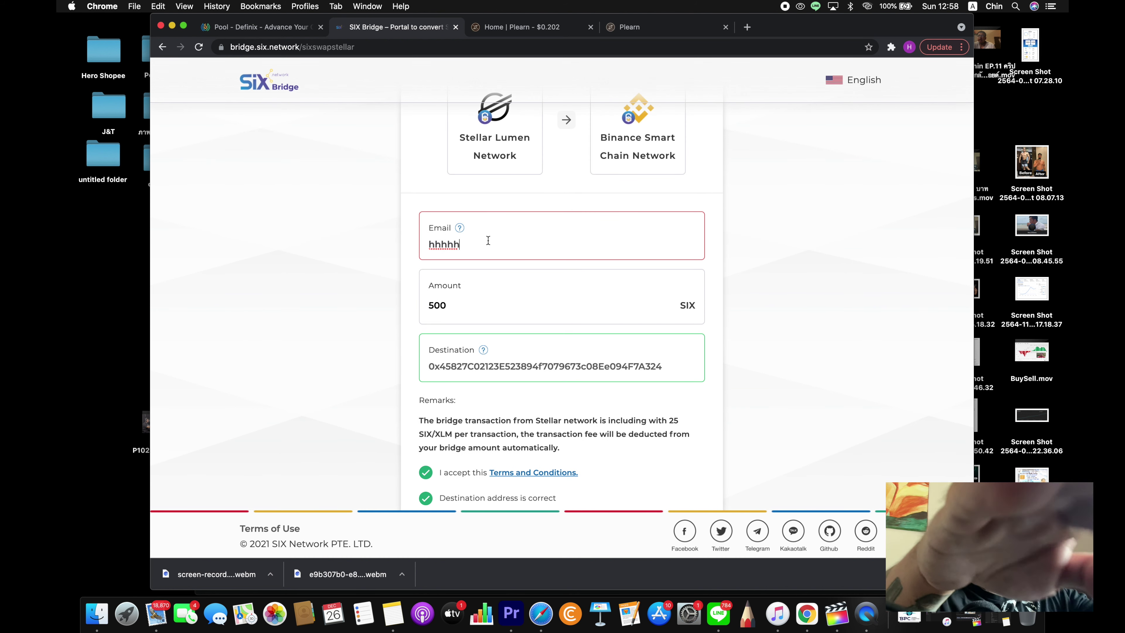
key("BackSpace")
key("BackSpace")
key("BackSpace")
key("BackSpace")
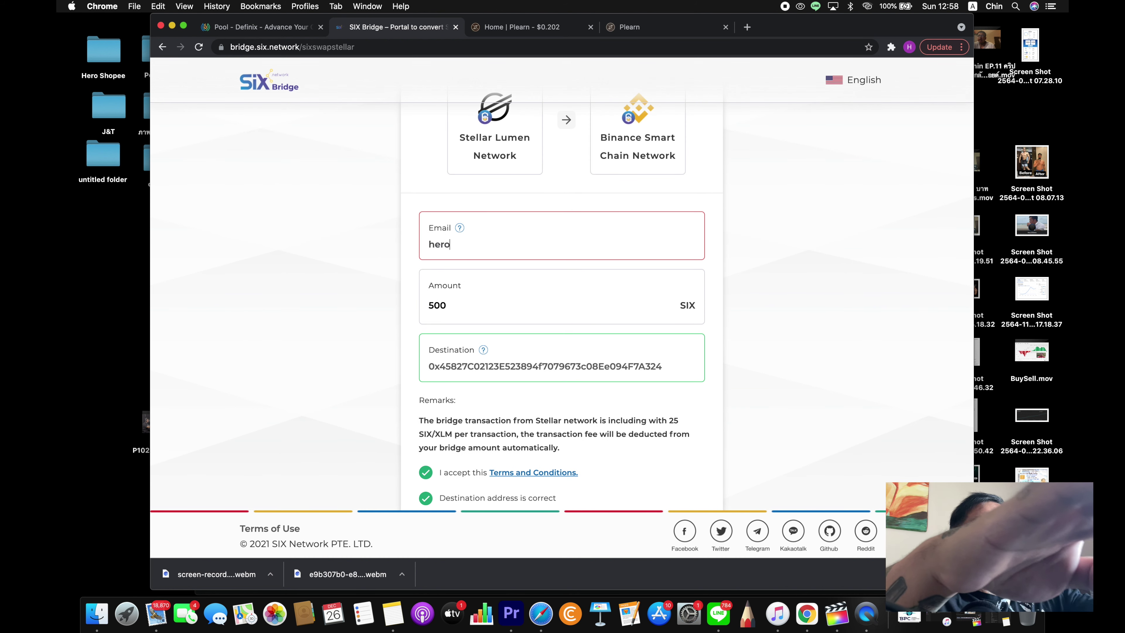
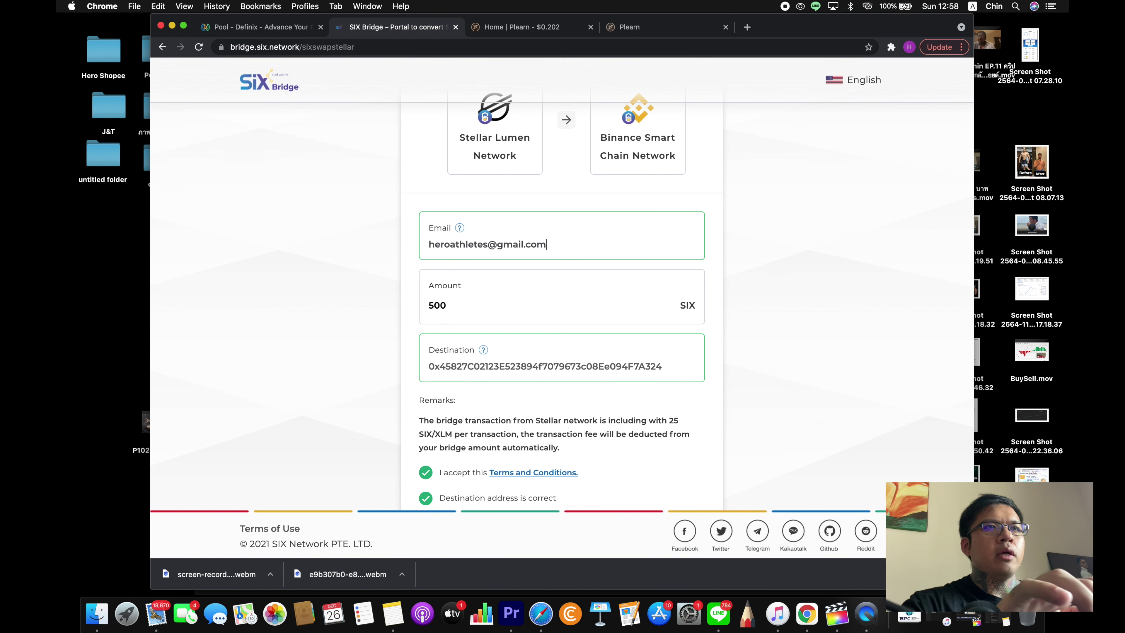
- Submit and confirm the 500 SIX bridge (475 SIX received), review the deposit ticket, then return to Bitkub in Safari
scroll(491, 209, "down", 5)
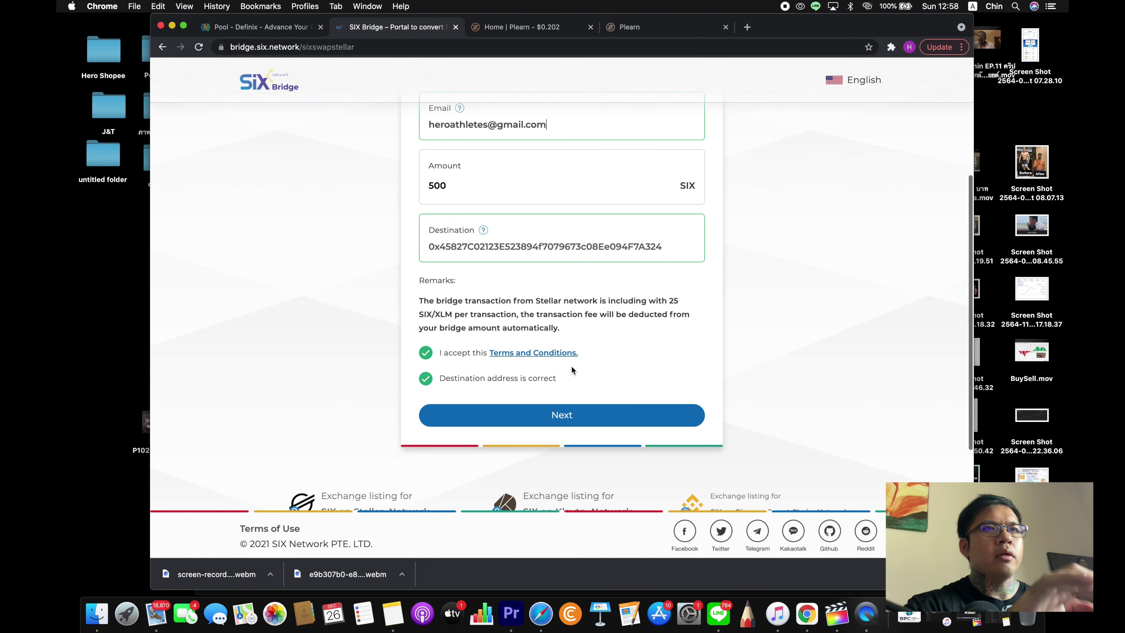
left_click(567, 421)
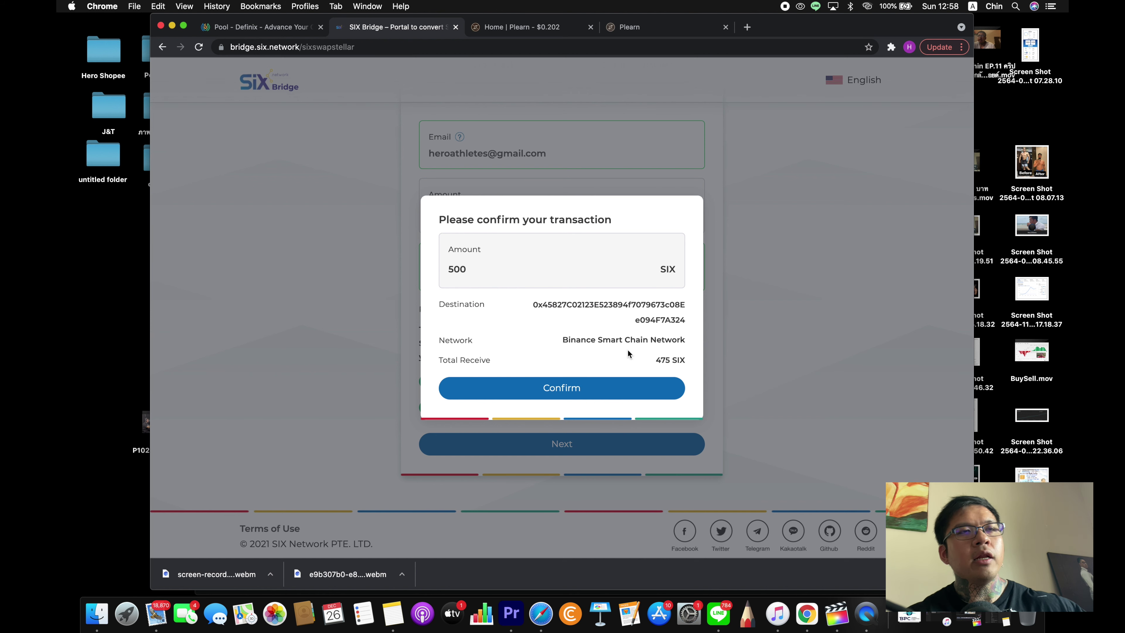
left_click_drag(685, 361, 655, 362)
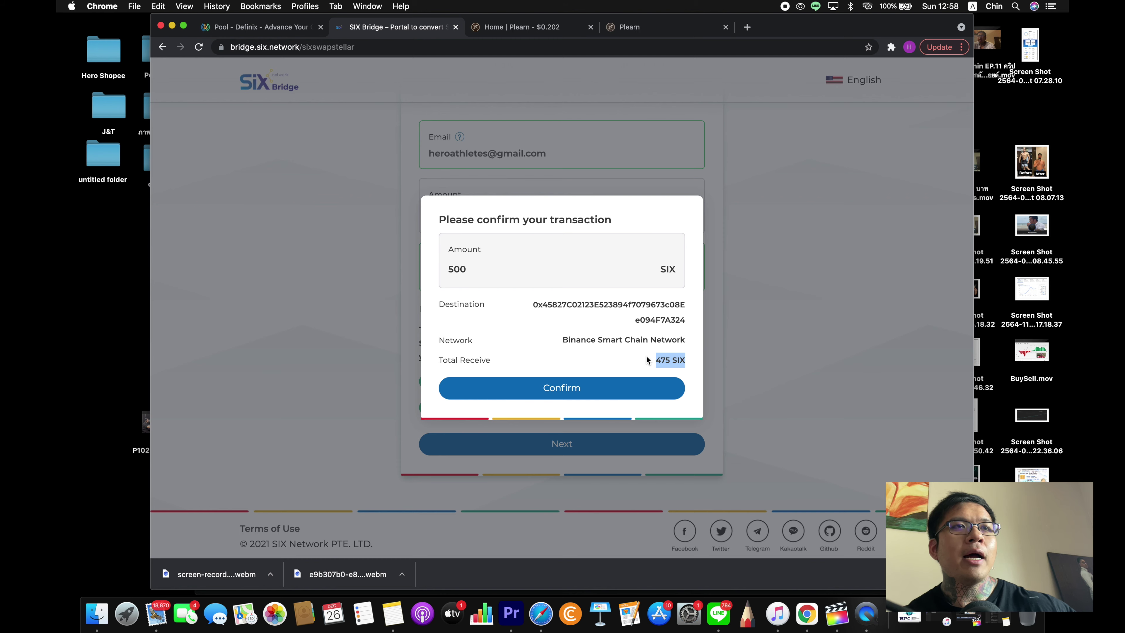
left_click(650, 362)
left_click(549, 398)
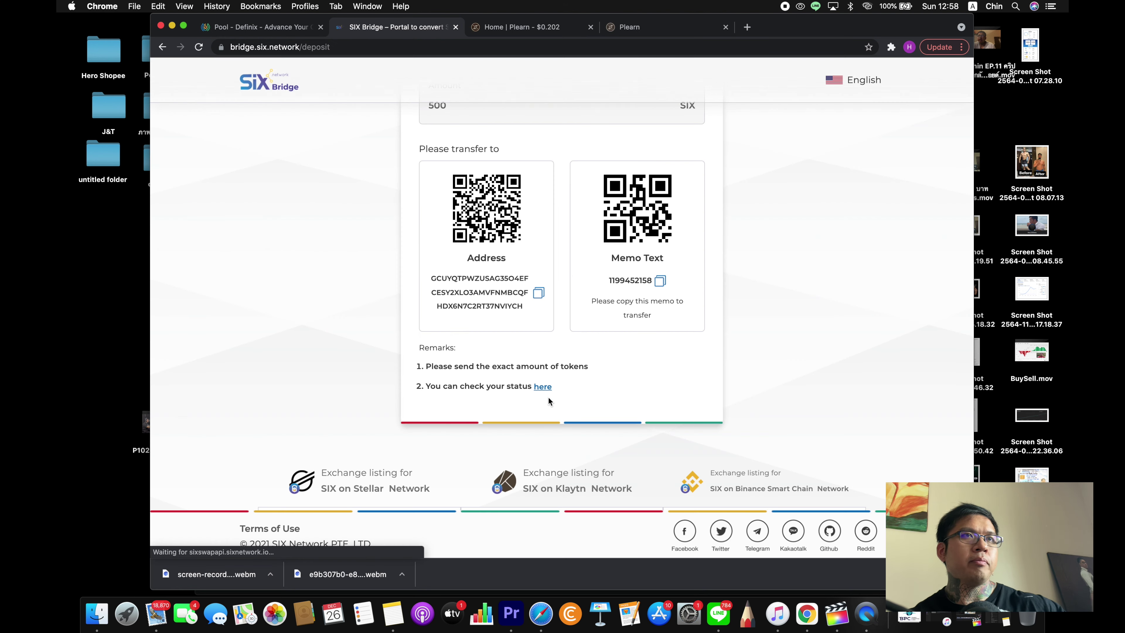
scroll(549, 401, "up", 5)
scroll(549, 401, "down", 2)
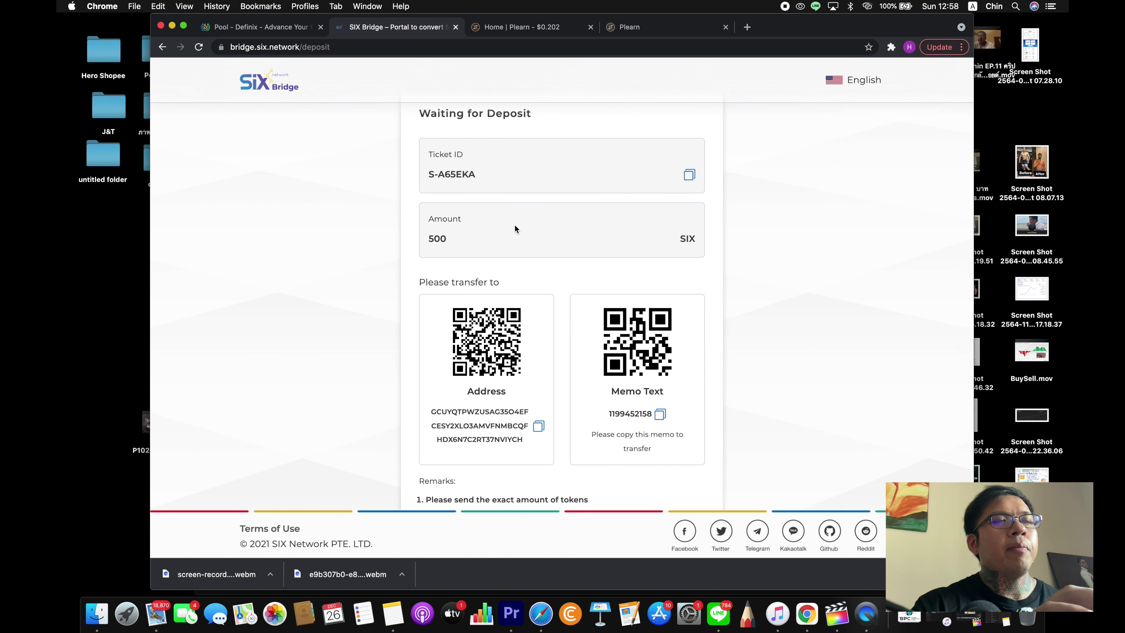
scroll(512, 220, "down", 2)
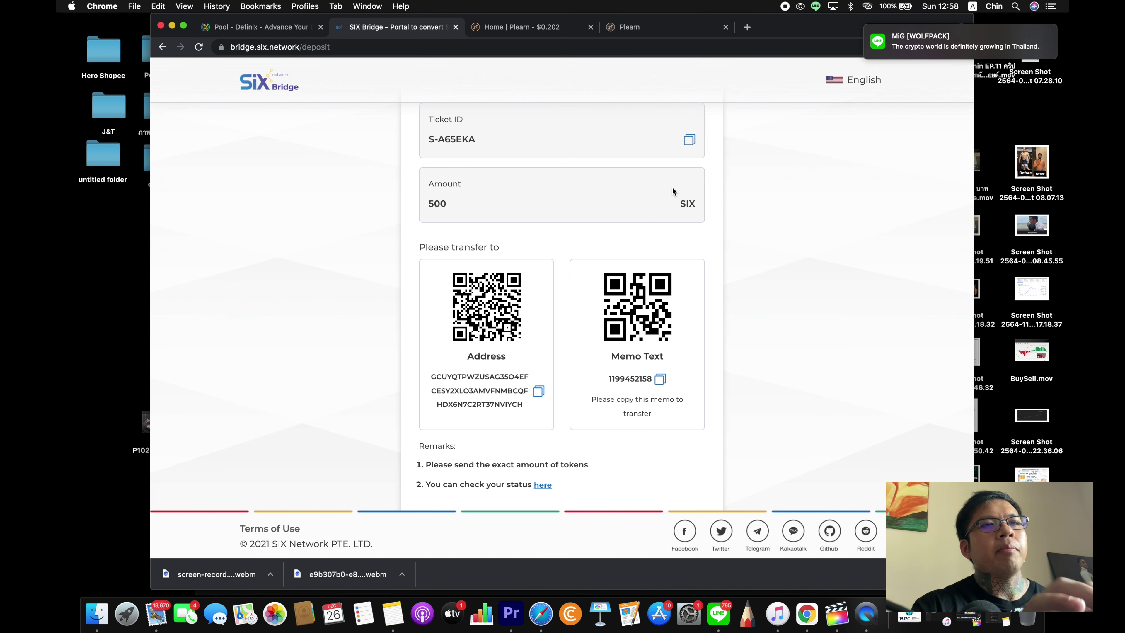
left_click(541, 614)
- Paste the SIX Bridge deposit address into Bitkub's recipient SIX address field
left_click(656, 238)
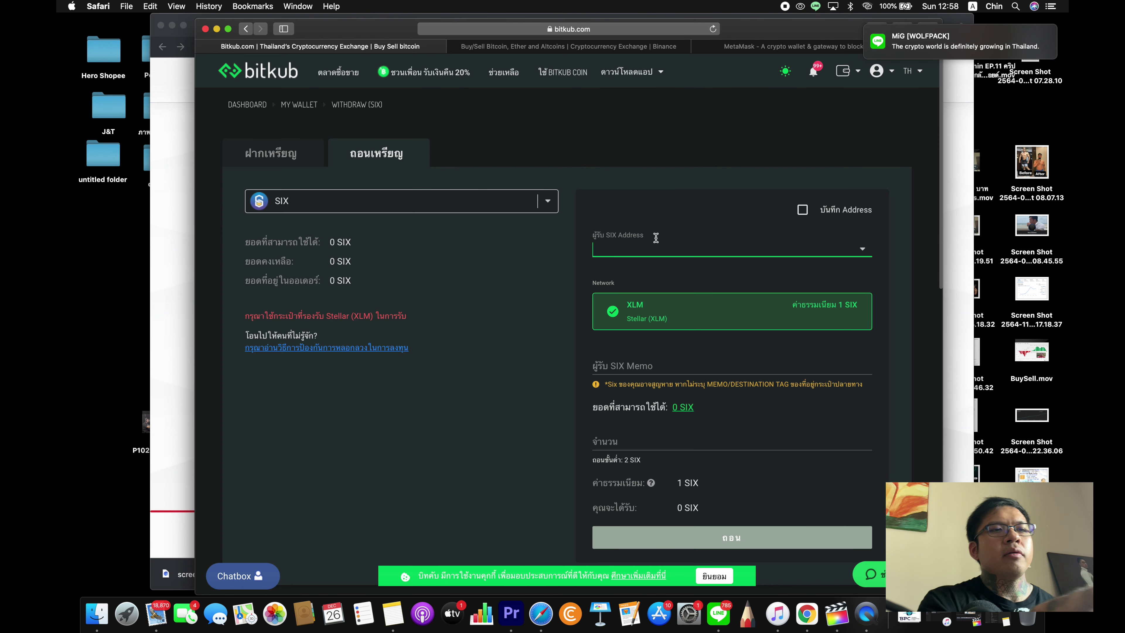
key("super+v")
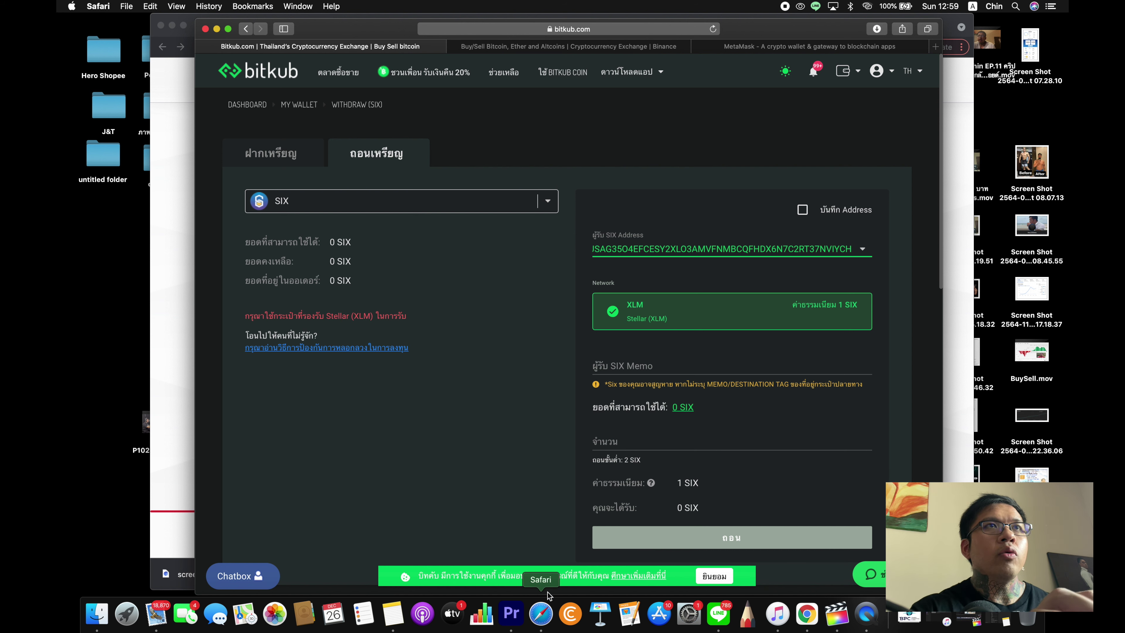
left_click(585, 48)
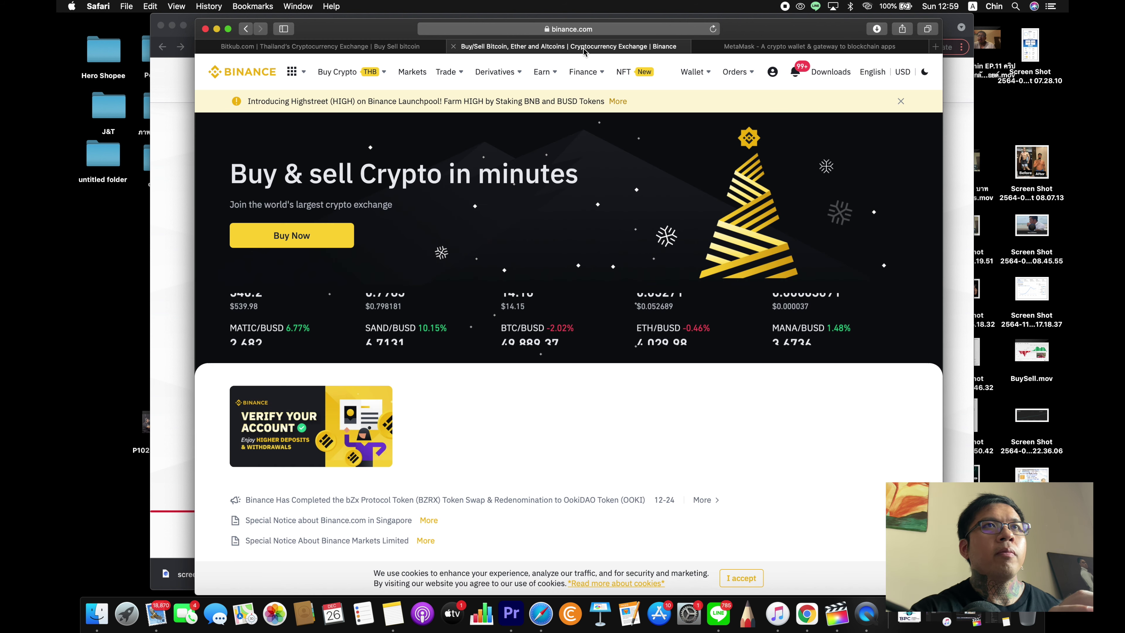
left_click(389, 47)
left_click(807, 614)
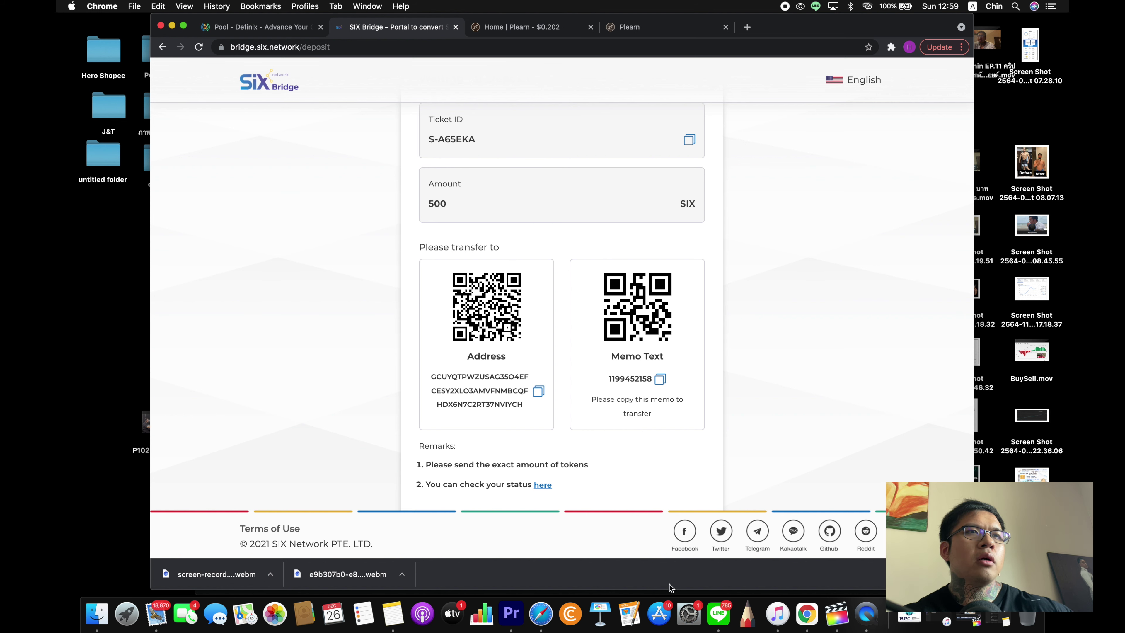
left_click(548, 628)
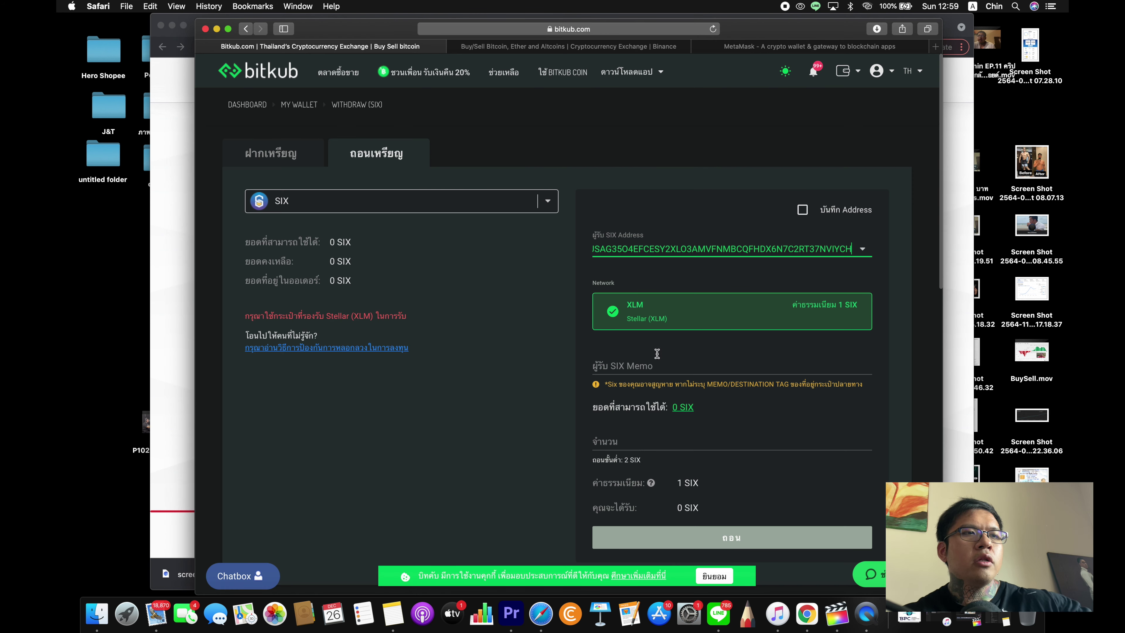
- Paste the bridge memo into SIX Memo and enter 500 SIX, receiving 499 SIX
left_click(664, 369)
key("super+v")
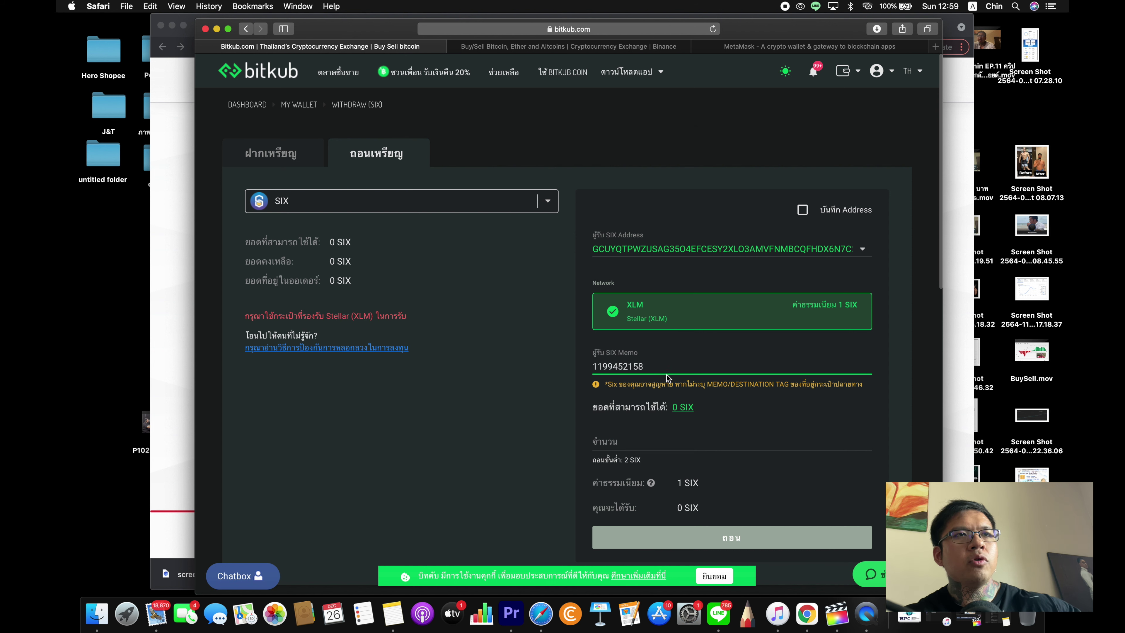
left_click(727, 441)
scroll(722, 438, "down", 3)
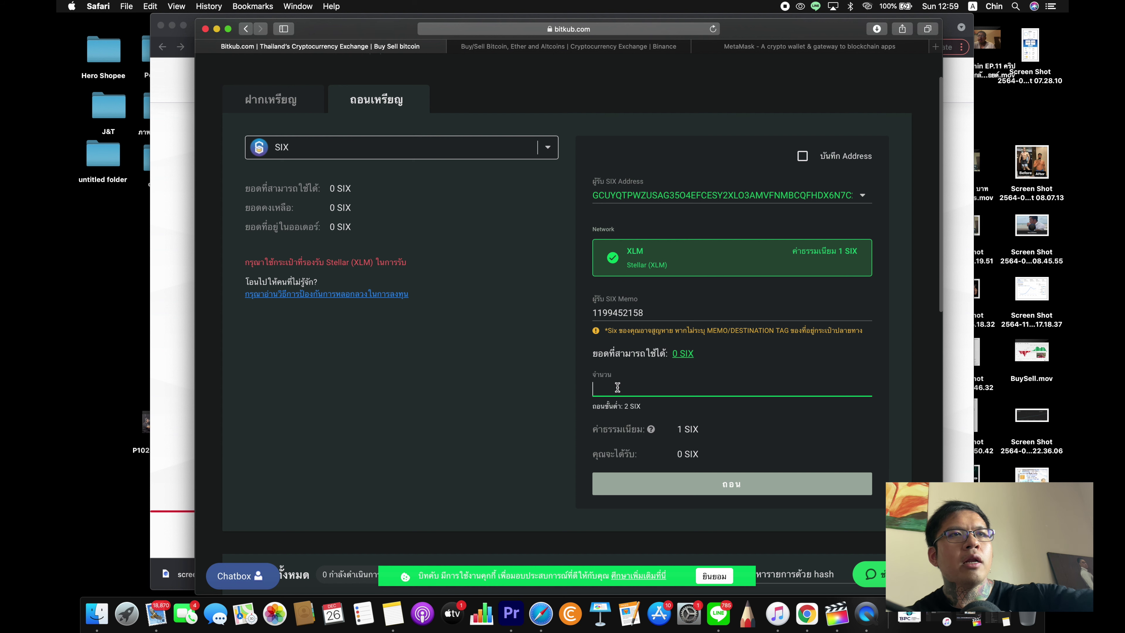
type("500")
scroll(606, 346, "down", 3)
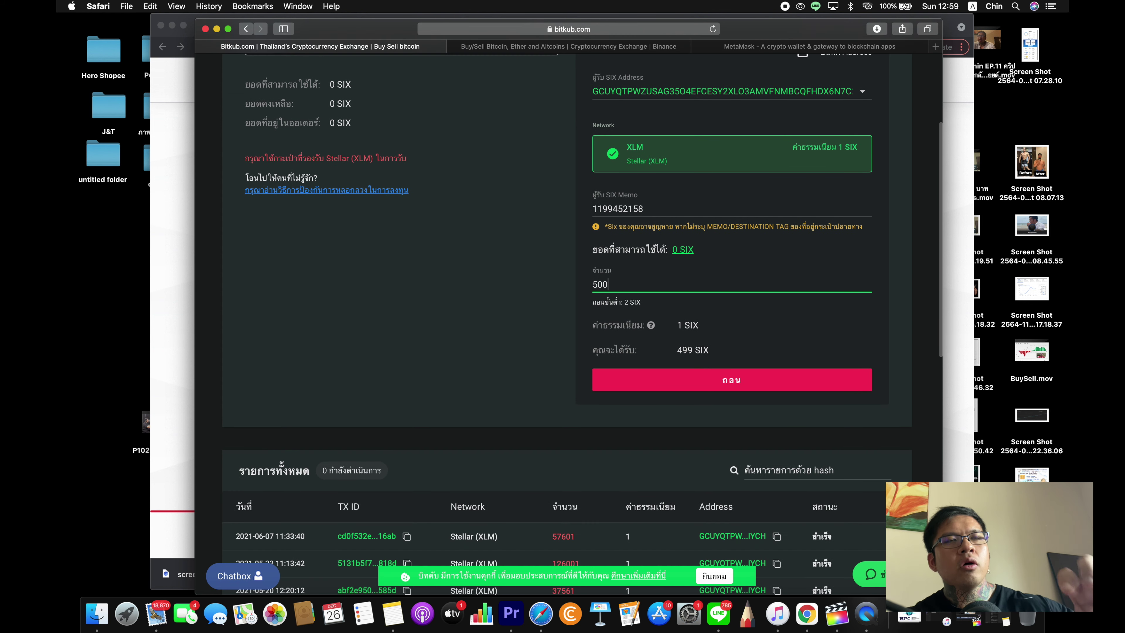
left_click(606, 47)
- Select the bridge Ticket ID on the SIX Bridge deposit page
left_click(807, 614)
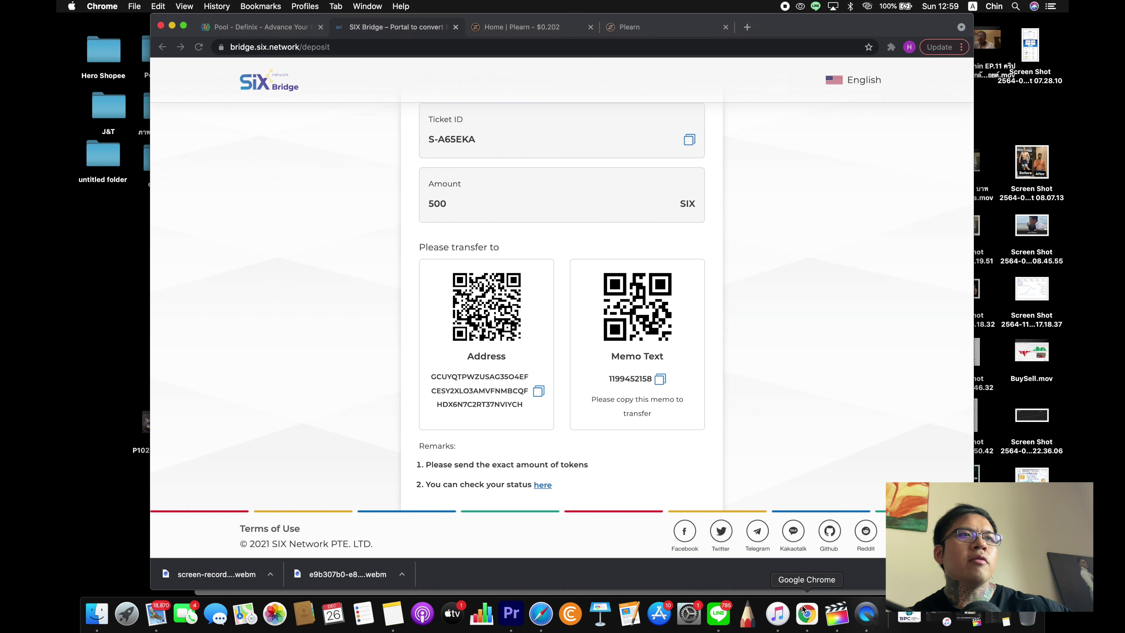
scroll(688, 370, "down", 2)
scroll(688, 372, "up", 1)
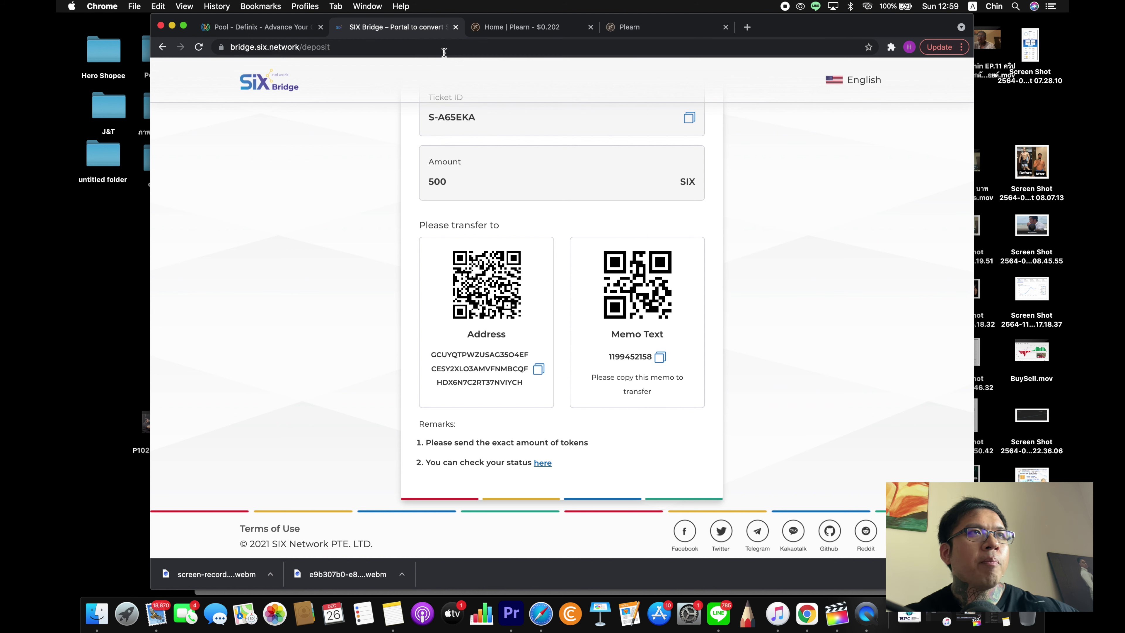
scroll(464, 195, "up", 1)
left_click_drag(482, 160, 426, 157)
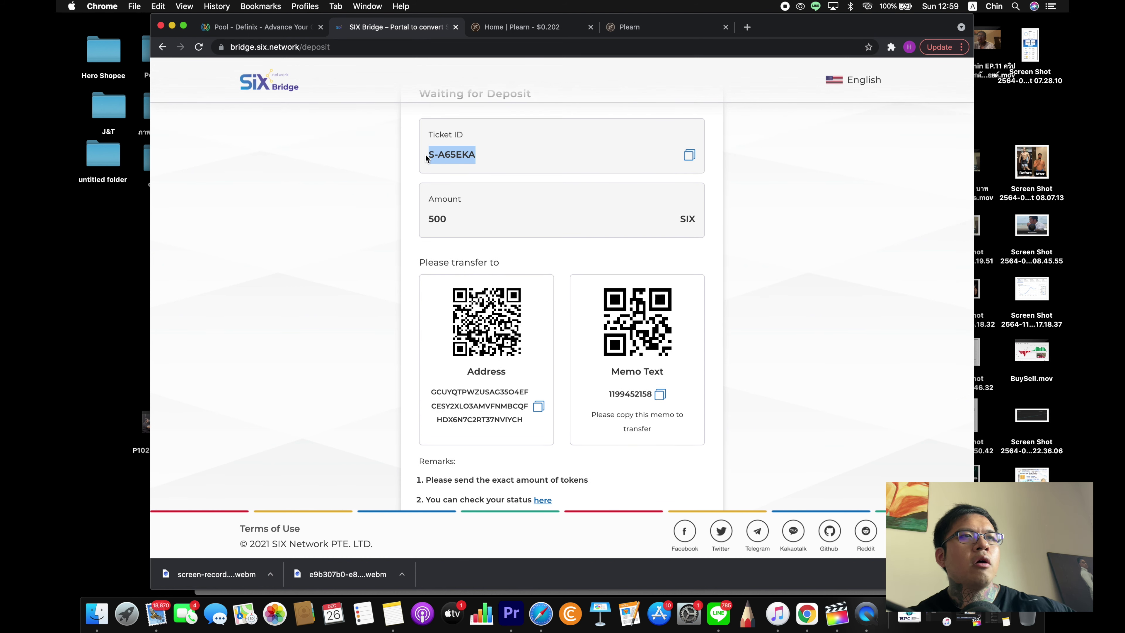
scroll(476, 247, "down", 2)
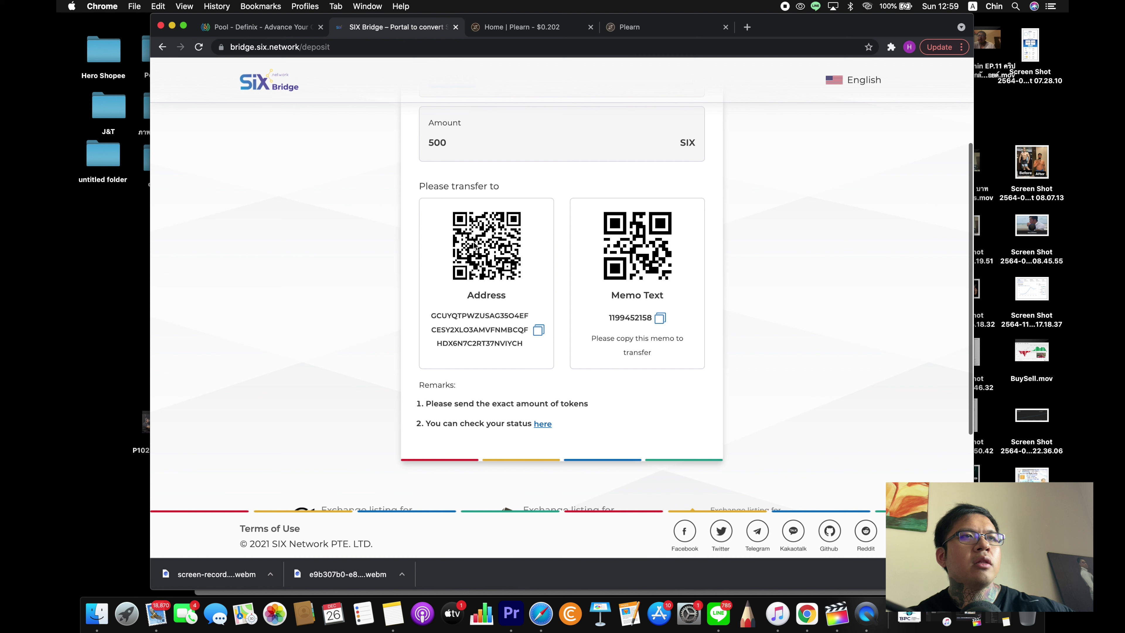
- Open the ticket's status page and review both transaction IDs still processing
left_click(545, 427)
scroll(559, 241, "down", 1)
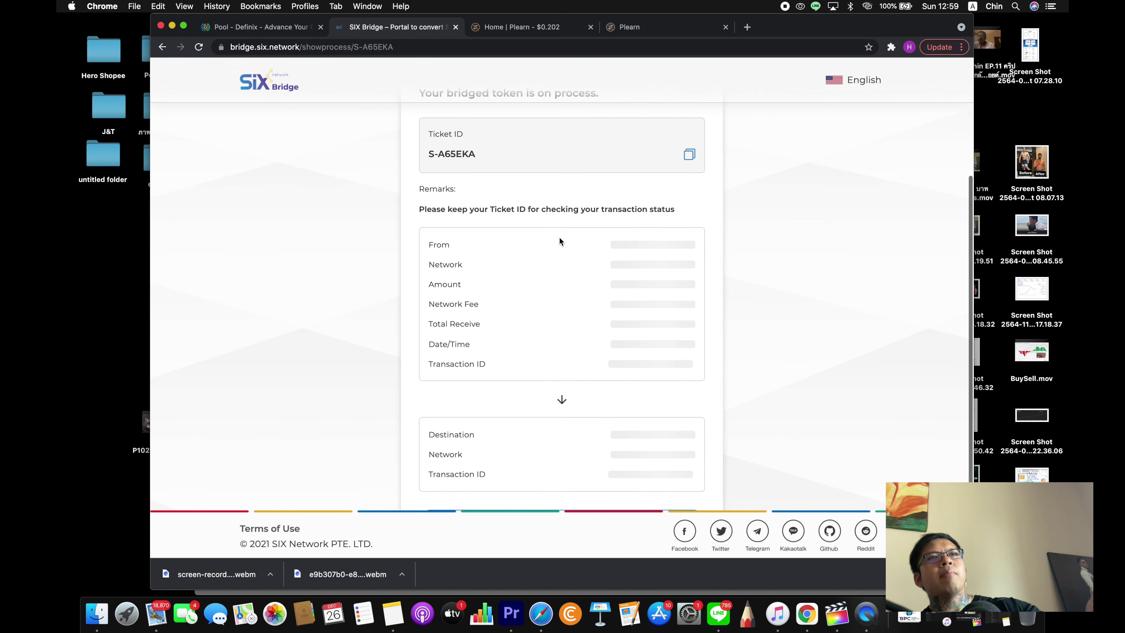
scroll(559, 241, "up", 1)
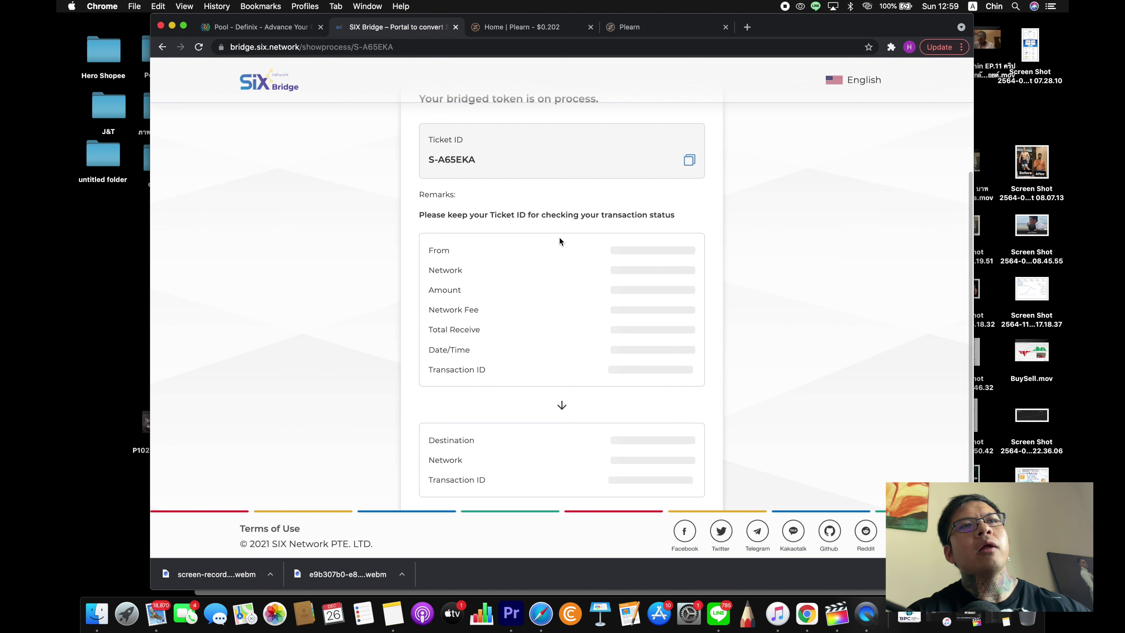
scroll(559, 241, "down", 1)
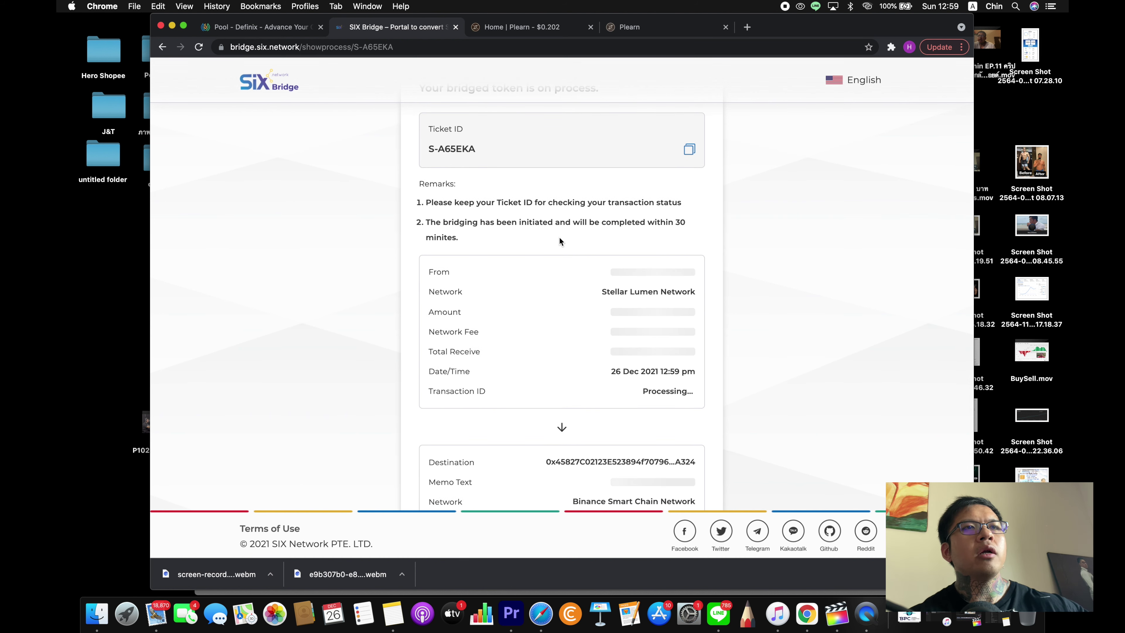
scroll(559, 238, "down", 3)
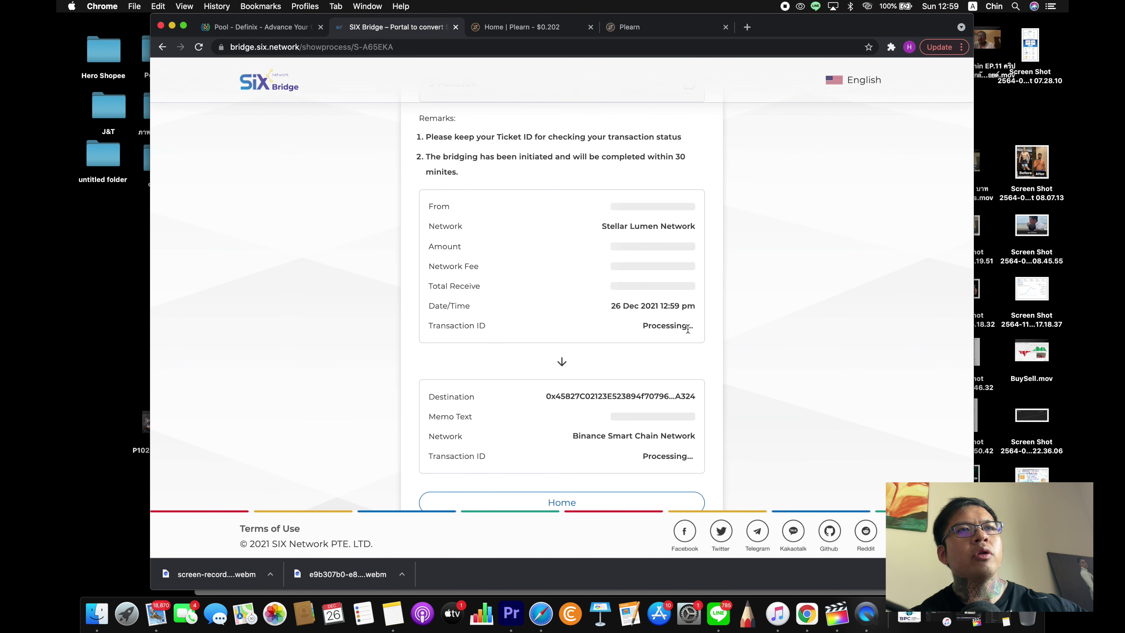
left_click_drag(688, 326, 694, 455)
left_click(691, 458)
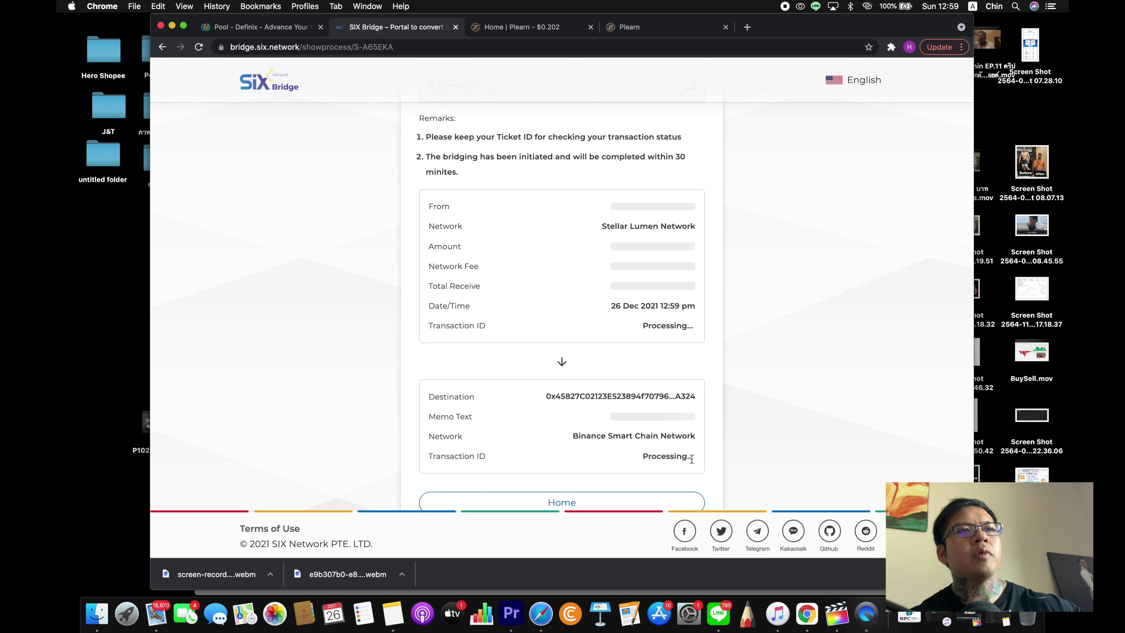
scroll(600, 445, "down", 1)
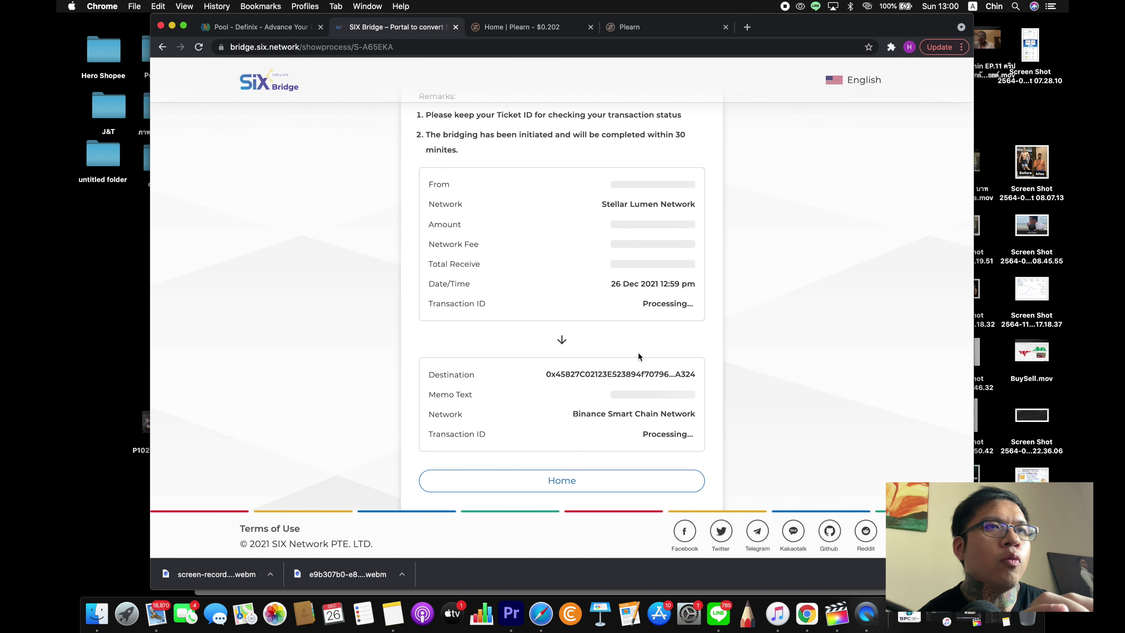
scroll(612, 435, "down", 1)
scroll(612, 436, "up", 3)
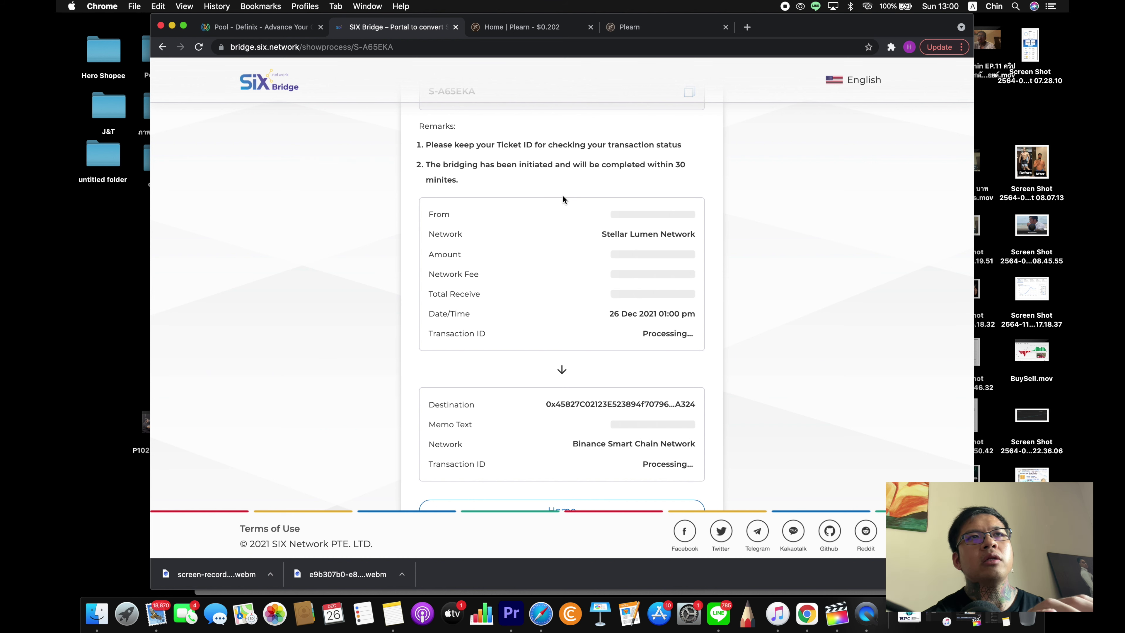
scroll(597, 205, "up", 1)
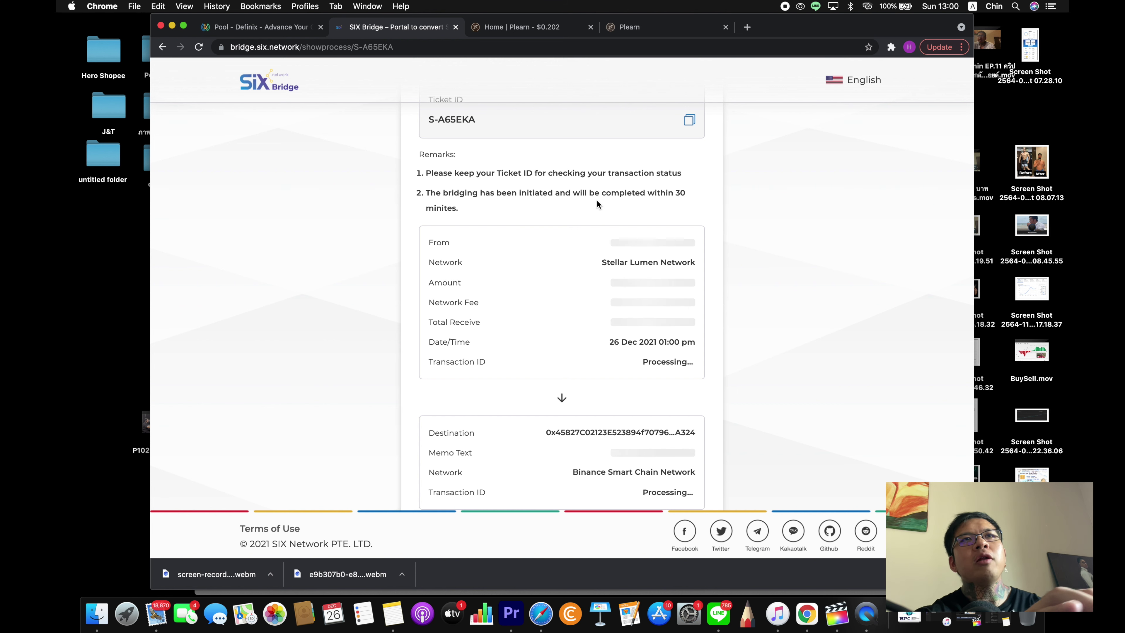
- Open MetaMask from the extensions menu and start 'Import tokens' on Binance Smart Chain
left_click(891, 48)
left_click(762, 93)
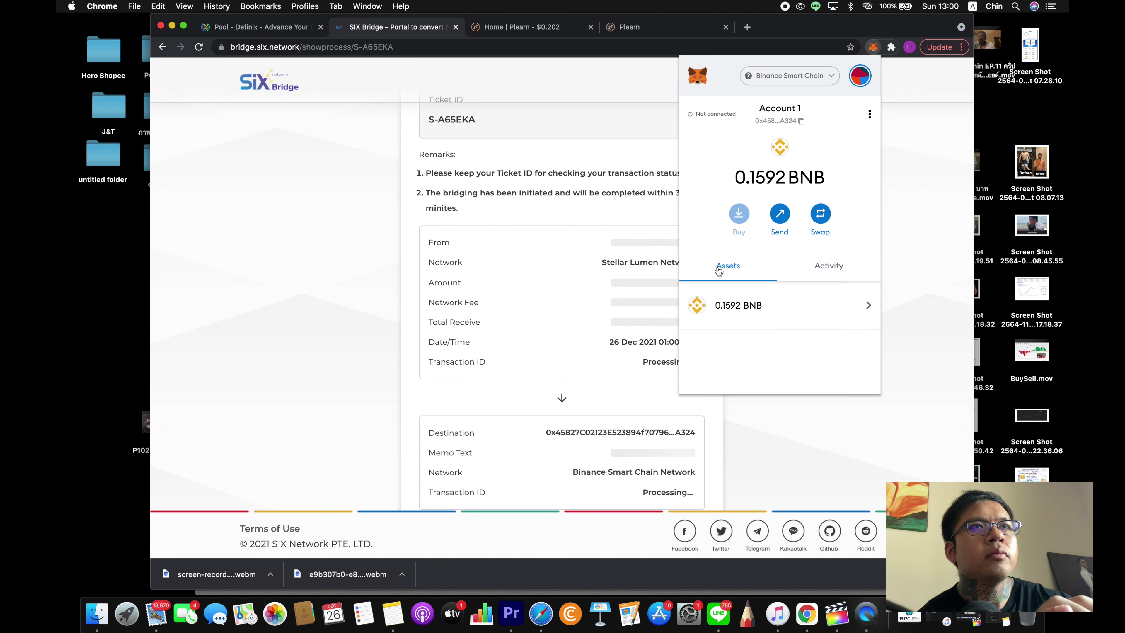
scroll(718, 271, "down", 2)
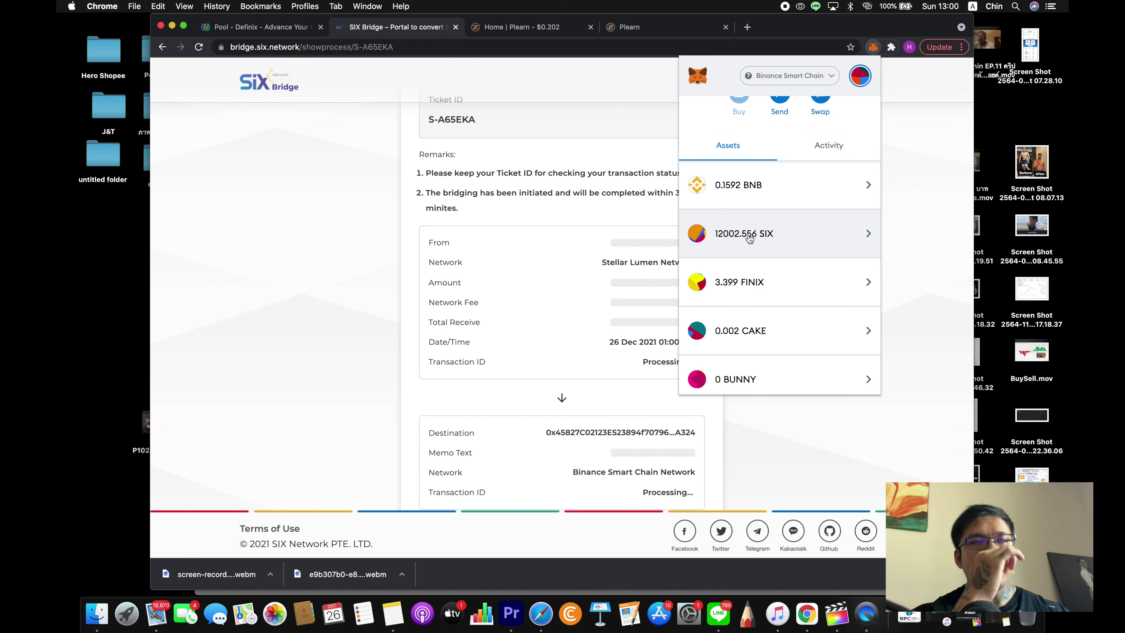
scroll(749, 238, "up", 1)
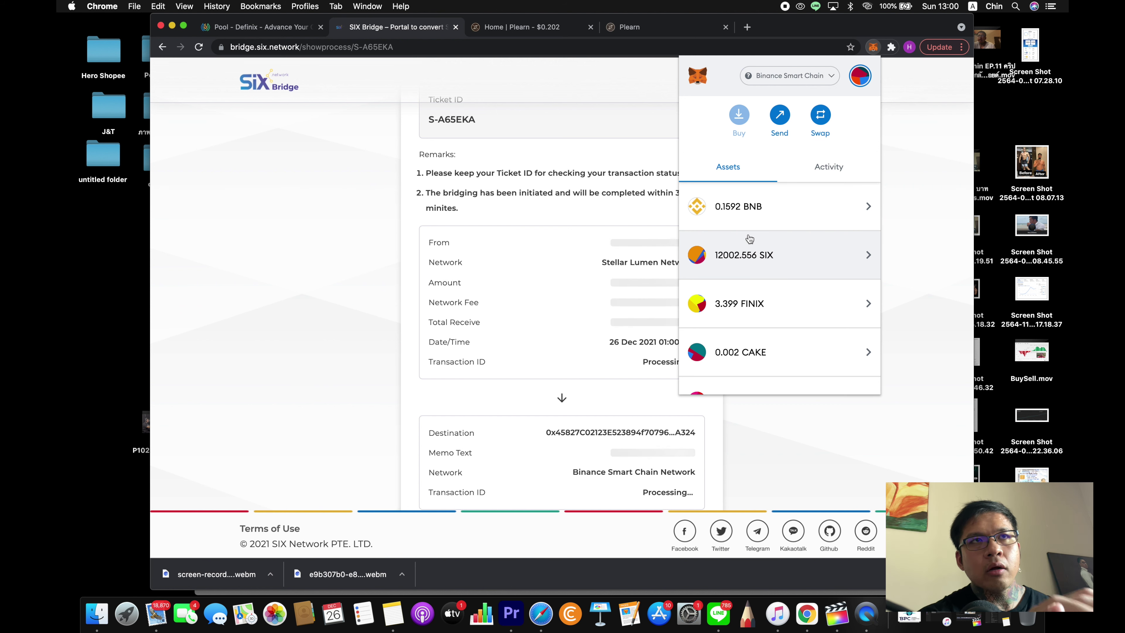
scroll(749, 239, "down", 1)
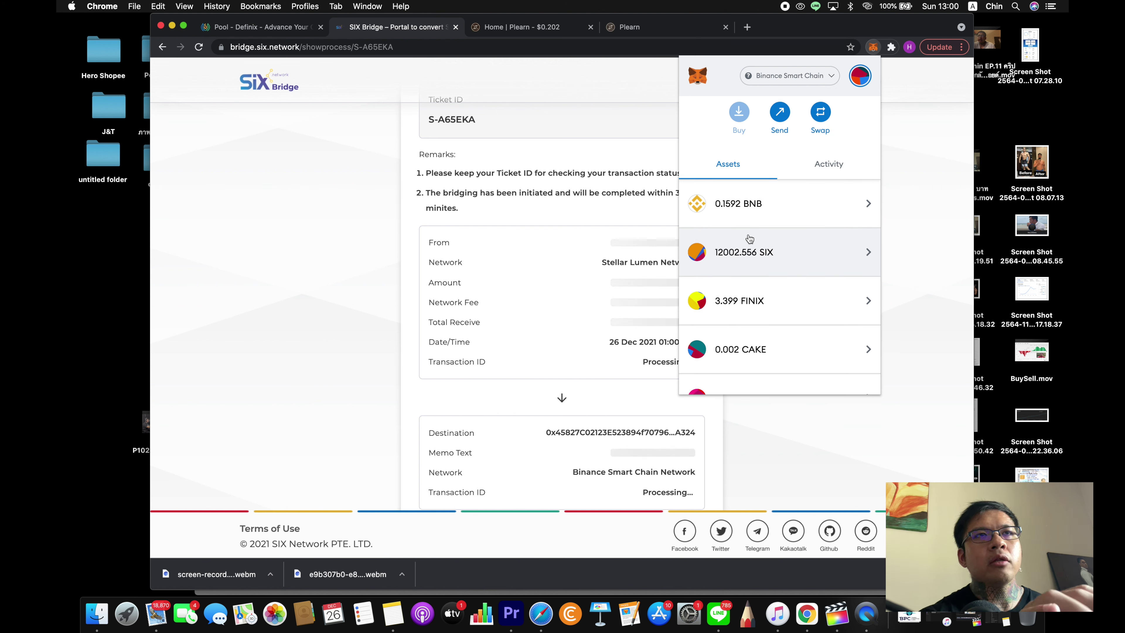
scroll(750, 239, "down", 10)
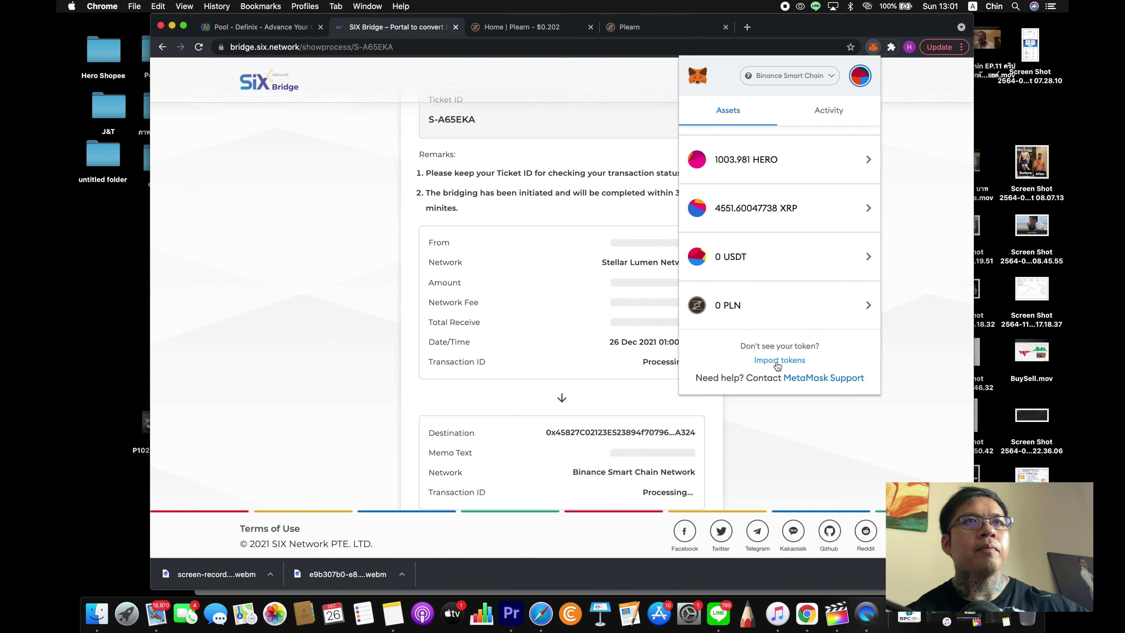
left_click(777, 361)
scroll(781, 243, "down", 1)
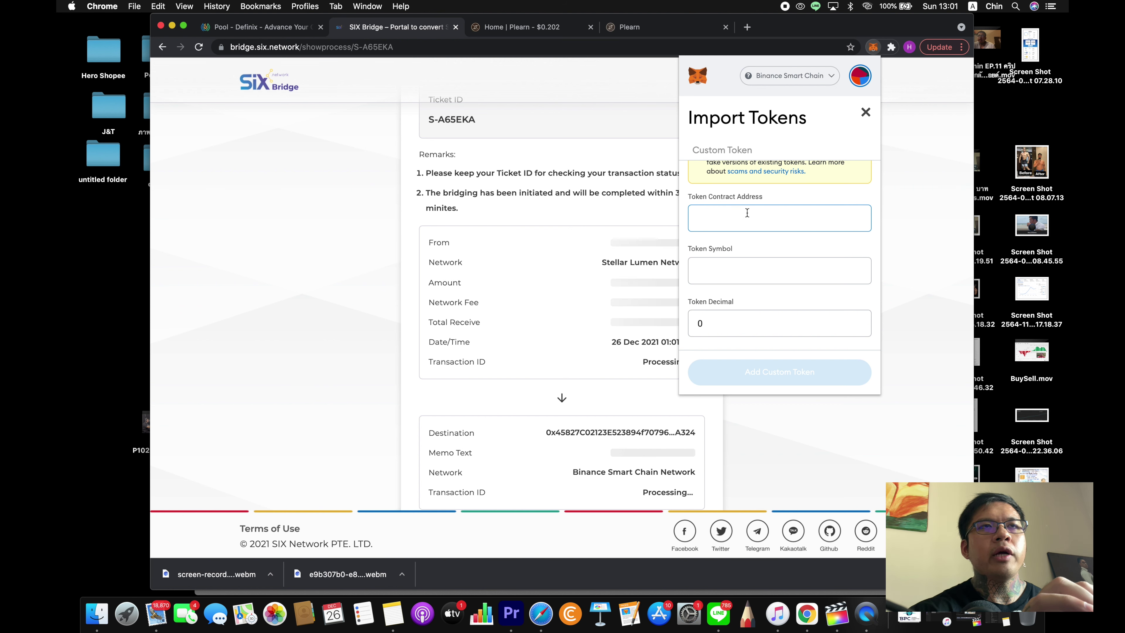
- Search Google in a new tab for 'SIX Token bsc address' and open the 'SIX Token (SIX) - BscScan' result
left_click(748, 28)
left_click(528, 236)
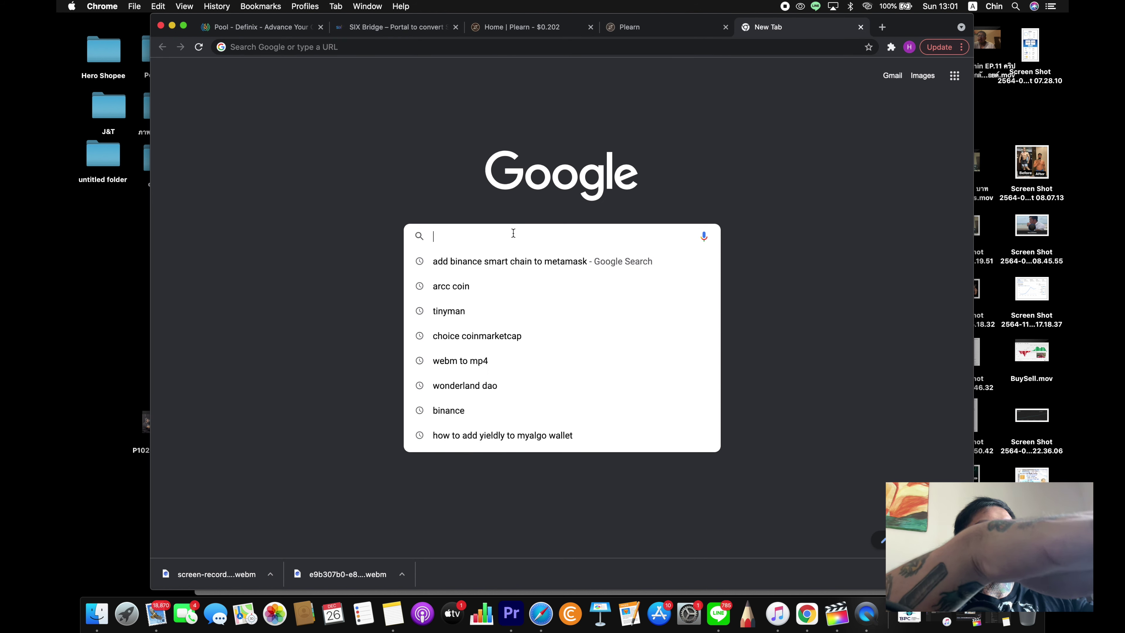
type("SIX T")
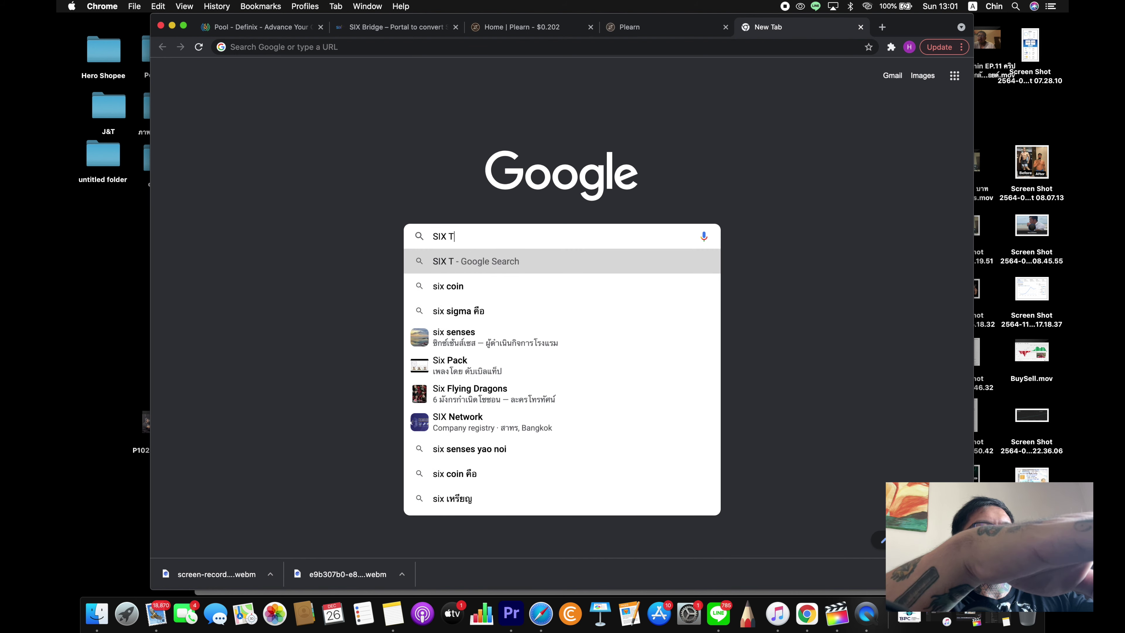
type("oken bsc")
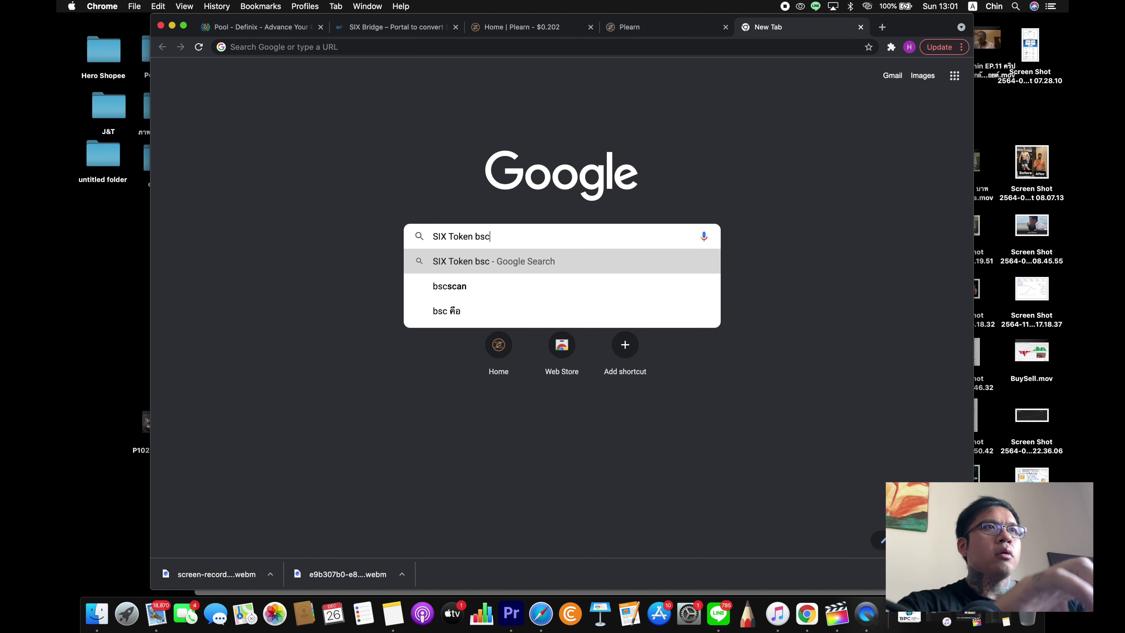
key("Return")
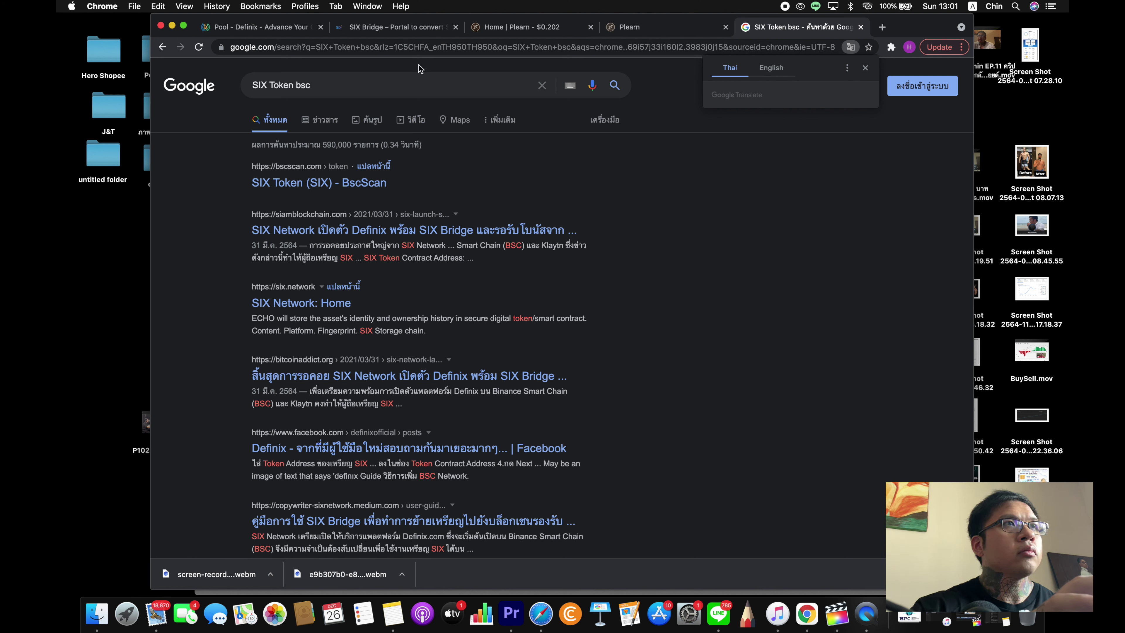
left_click(320, 79)
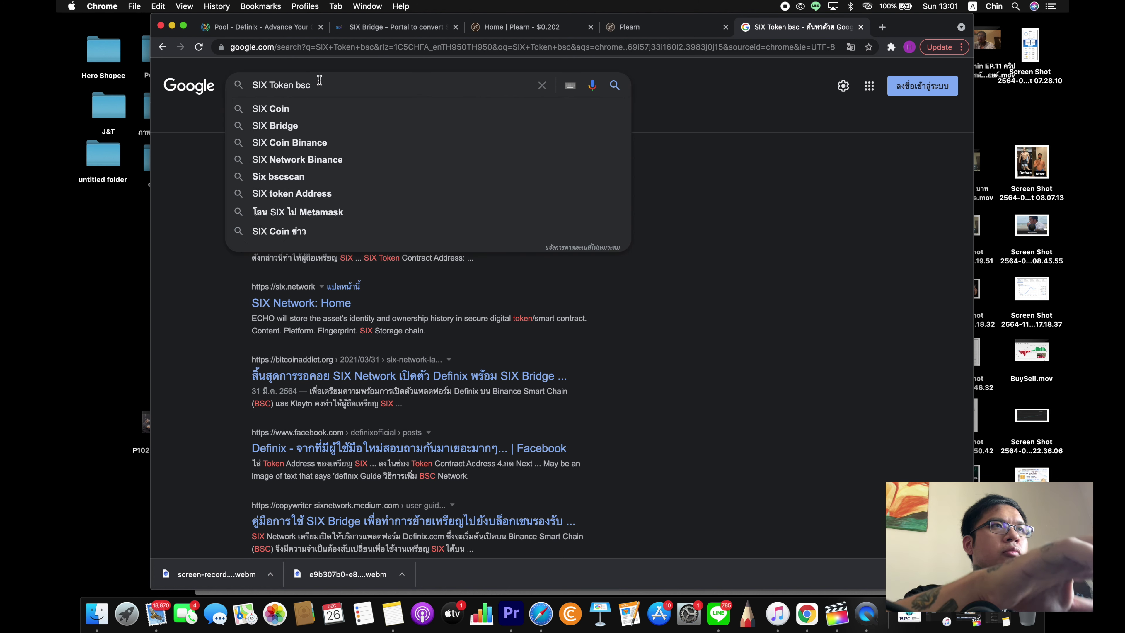
type("add")
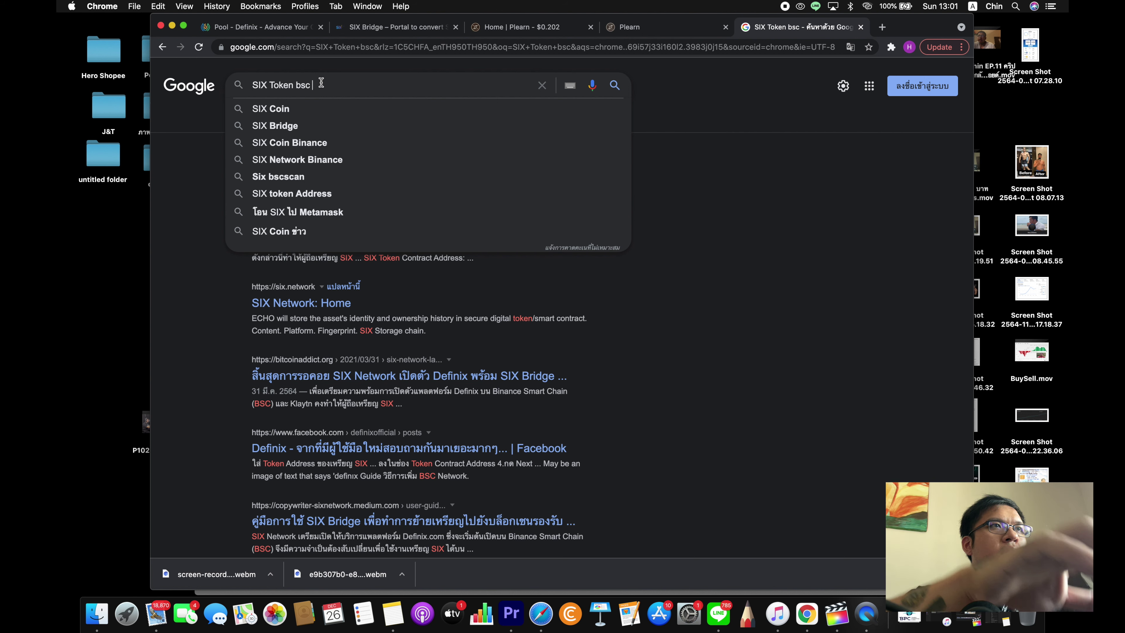
type("ress")
key("Return")
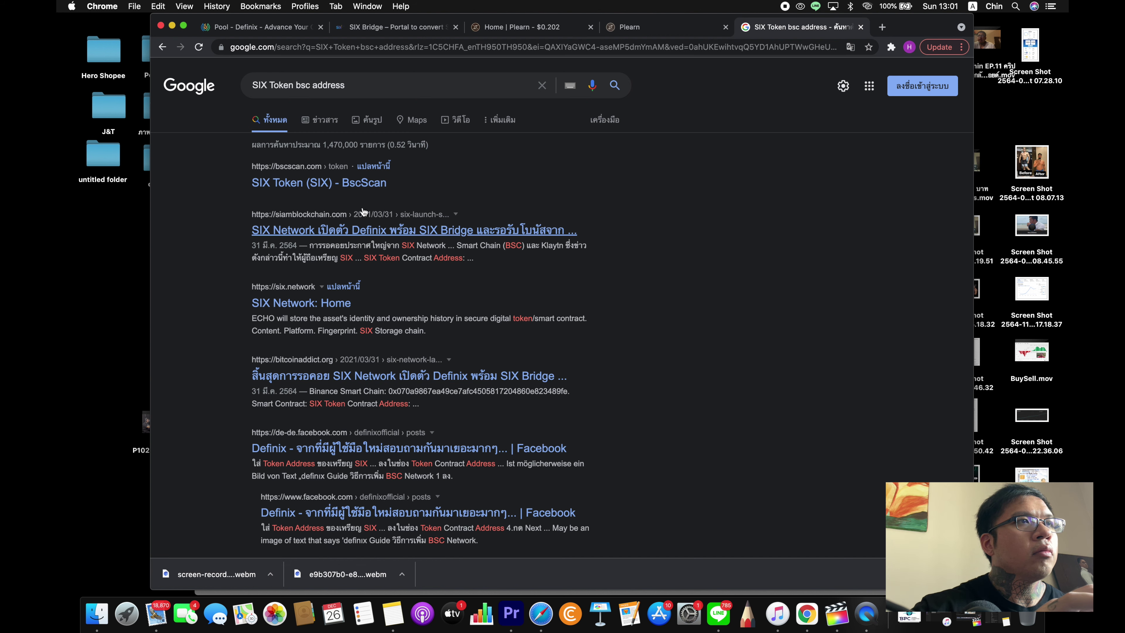
left_click(336, 182)
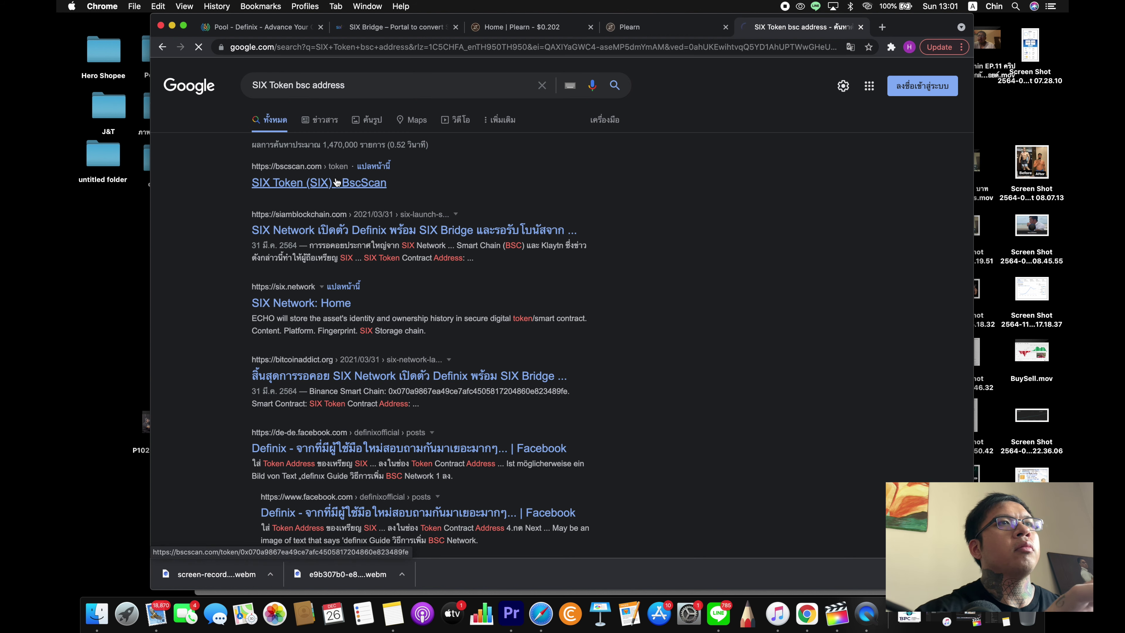